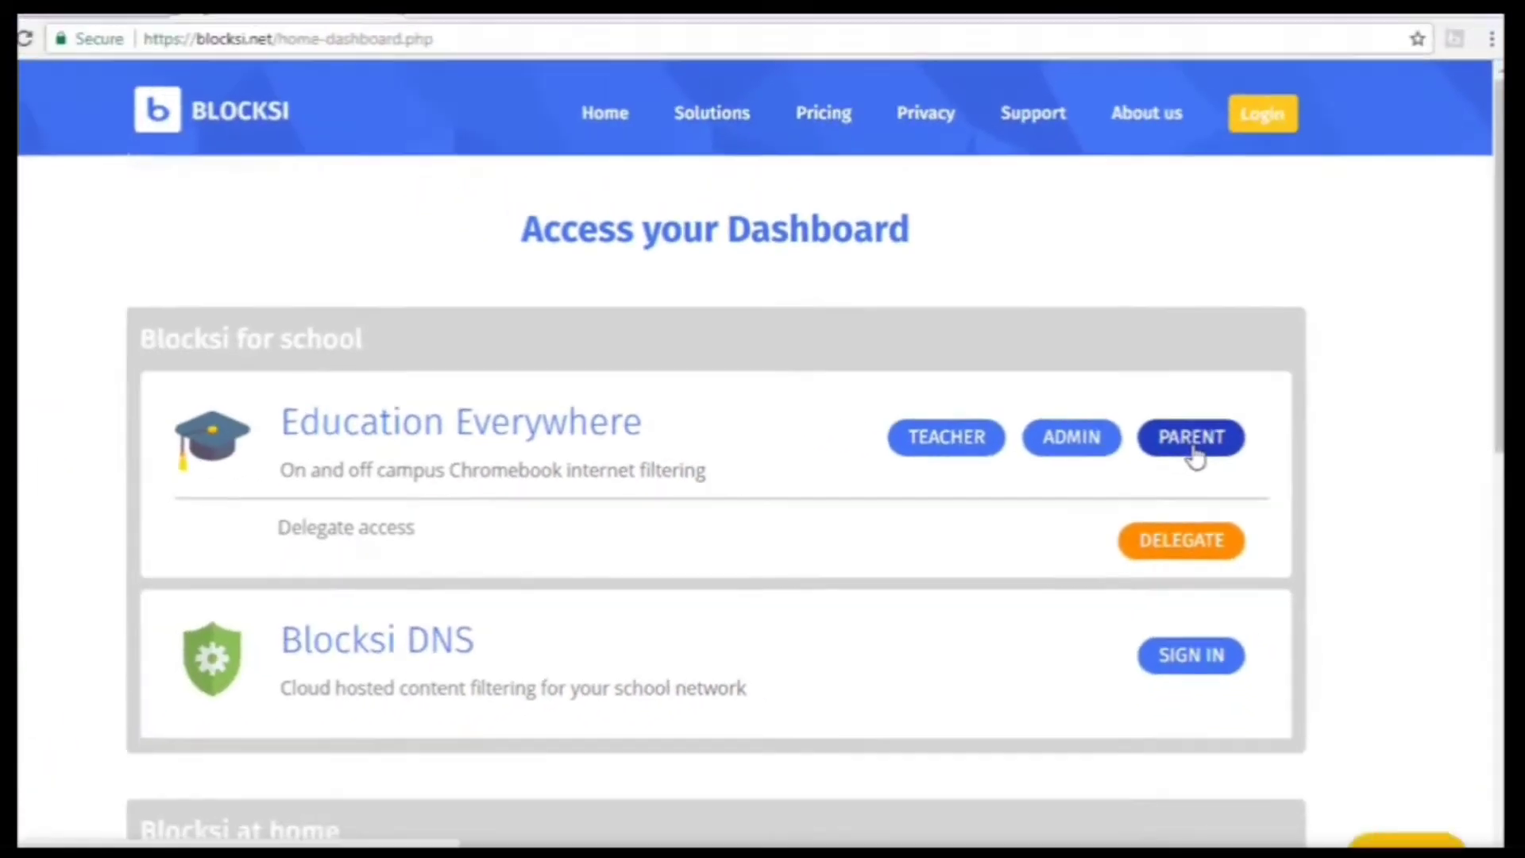
Open the Parent login for Education Everywhere from the Access your Dashboard page.
{"action": "left_click", "coordinate": [1066, 398]}
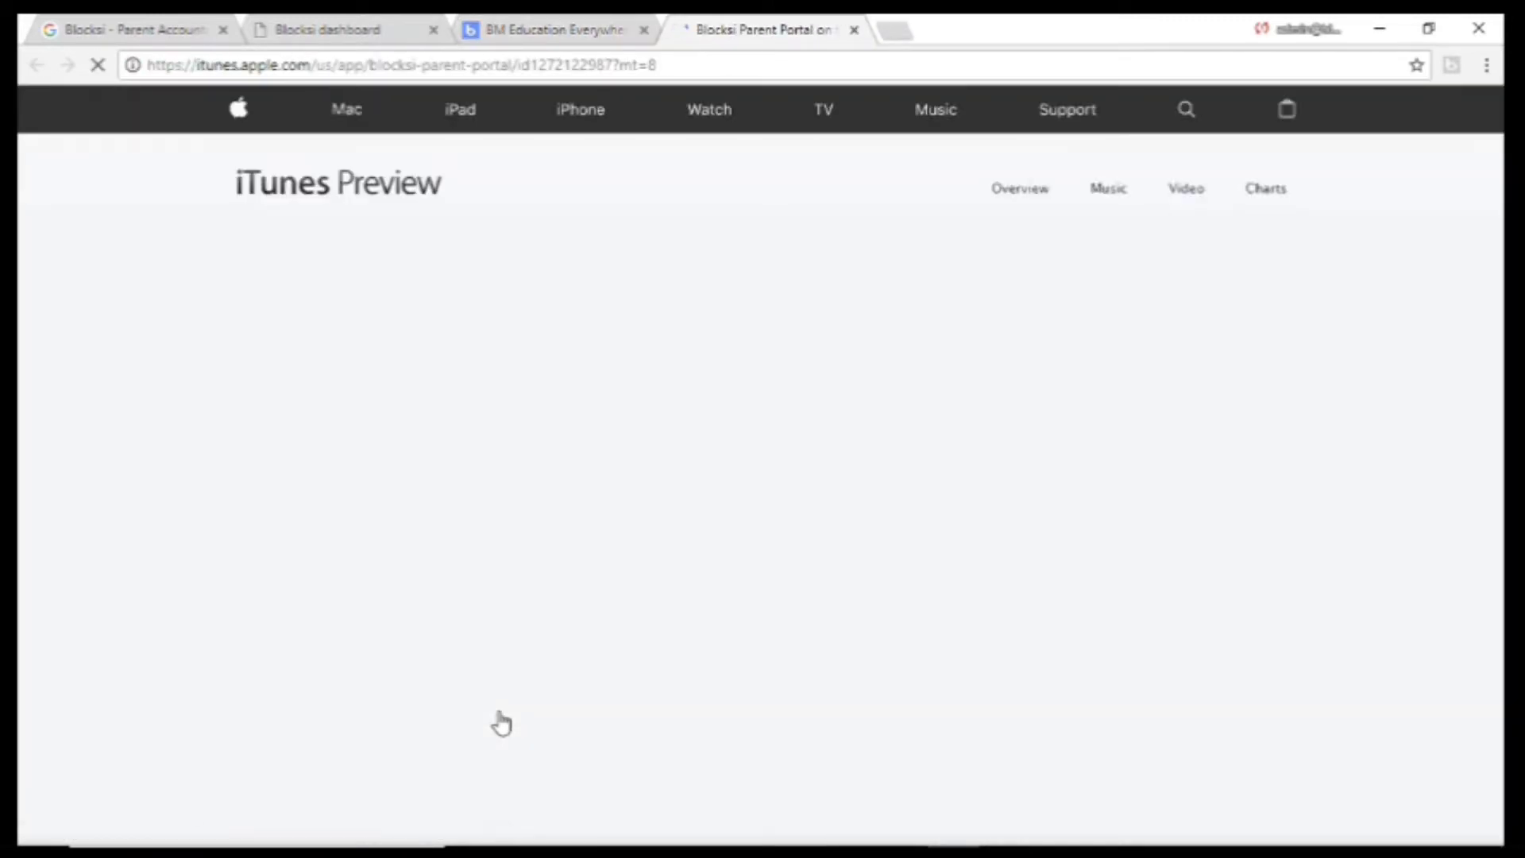
{"action": "scroll", "coordinate": [500, 721], "scroll_direction": "down", "scroll_amount": 5}
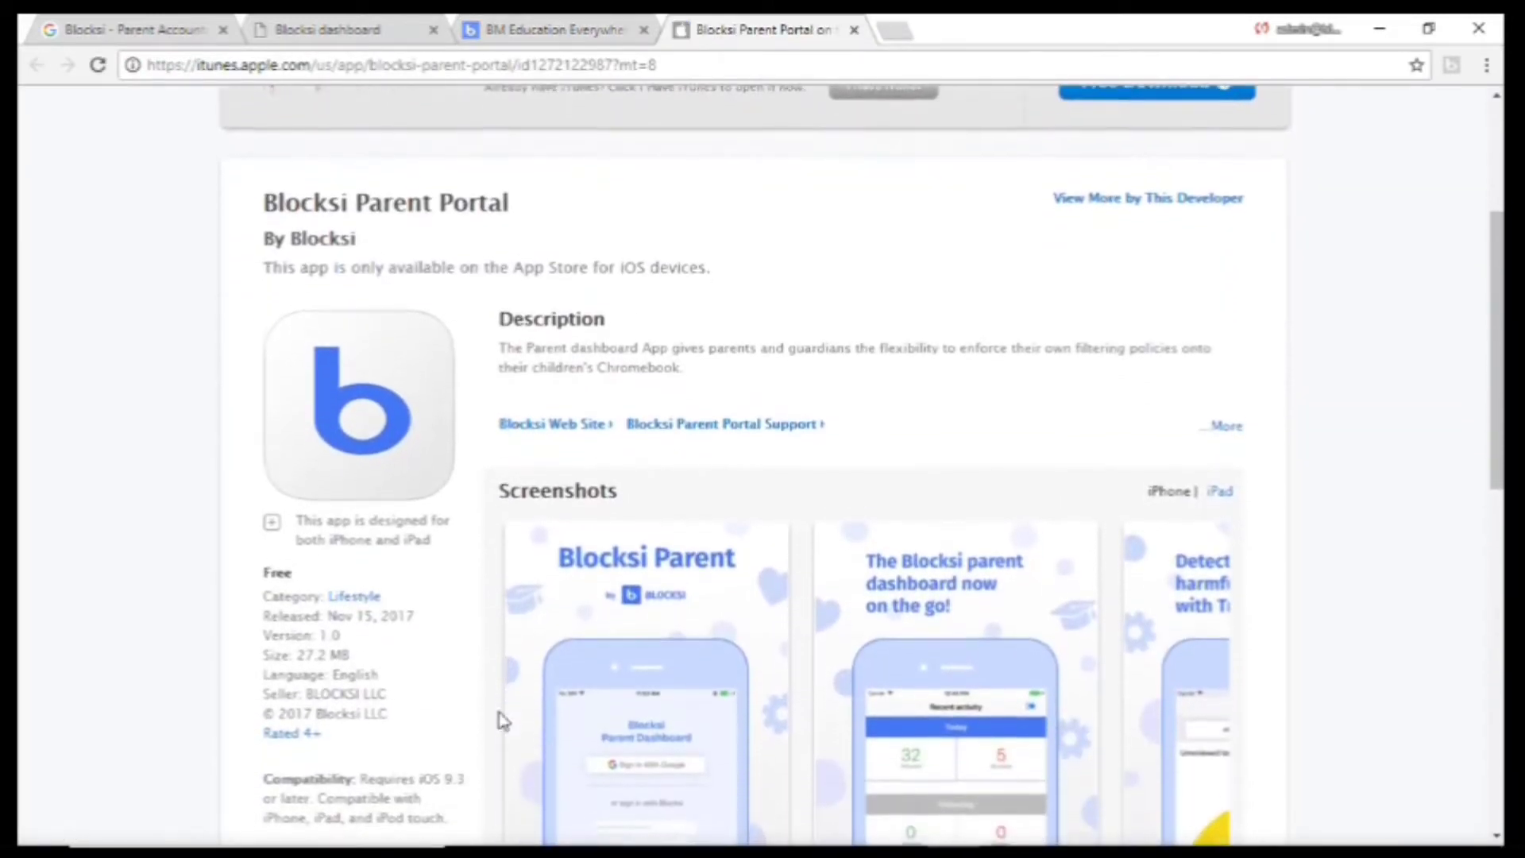
{"action": "scroll", "coordinate": [683, 651], "scroll_direction": "down", "scroll_amount": 3}
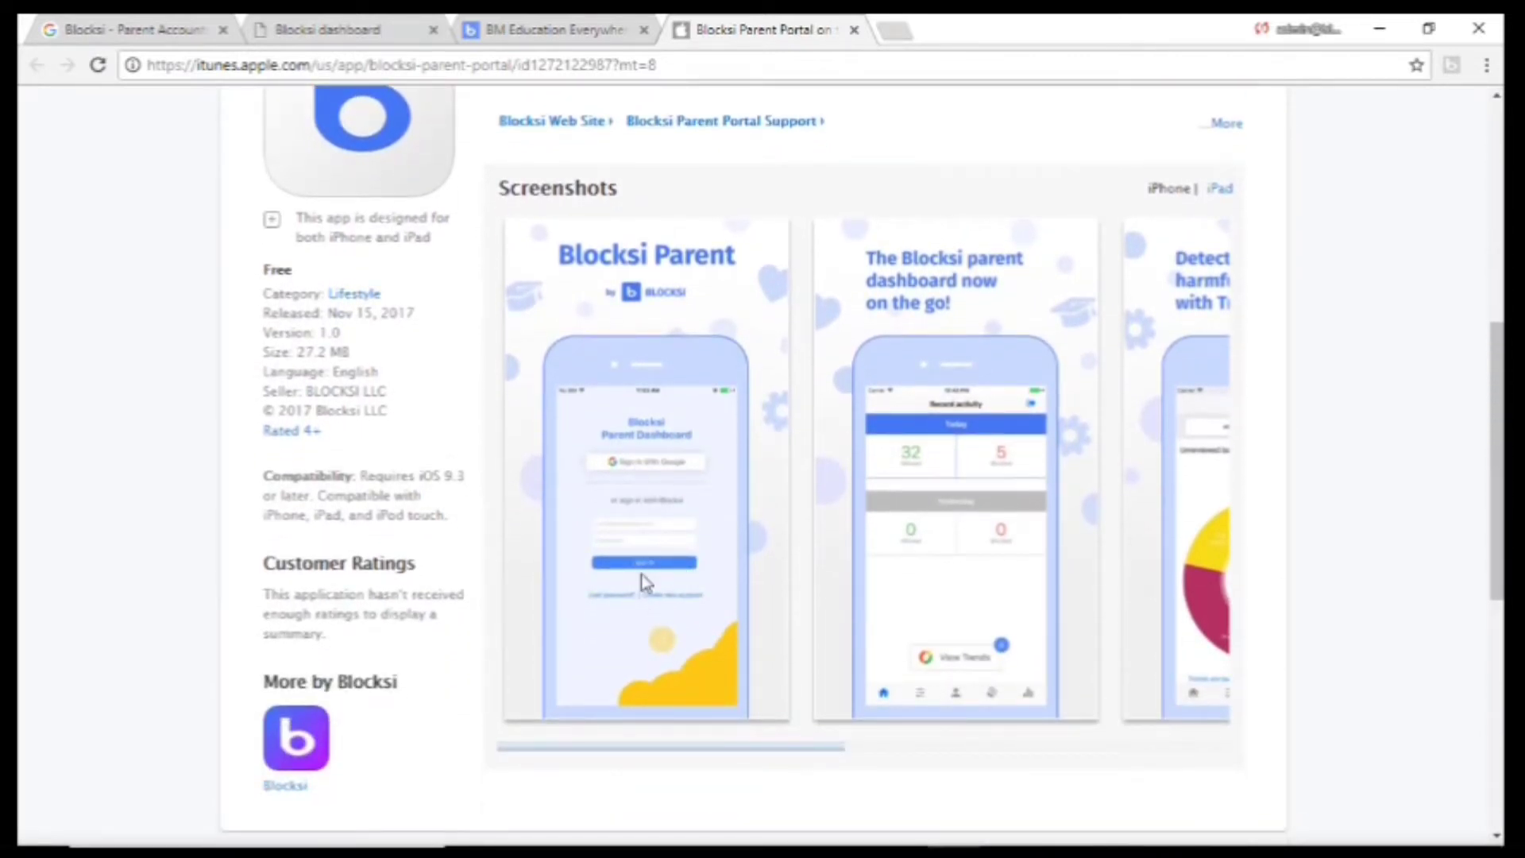
{"action": "right_click", "coordinate": [679, 368]}
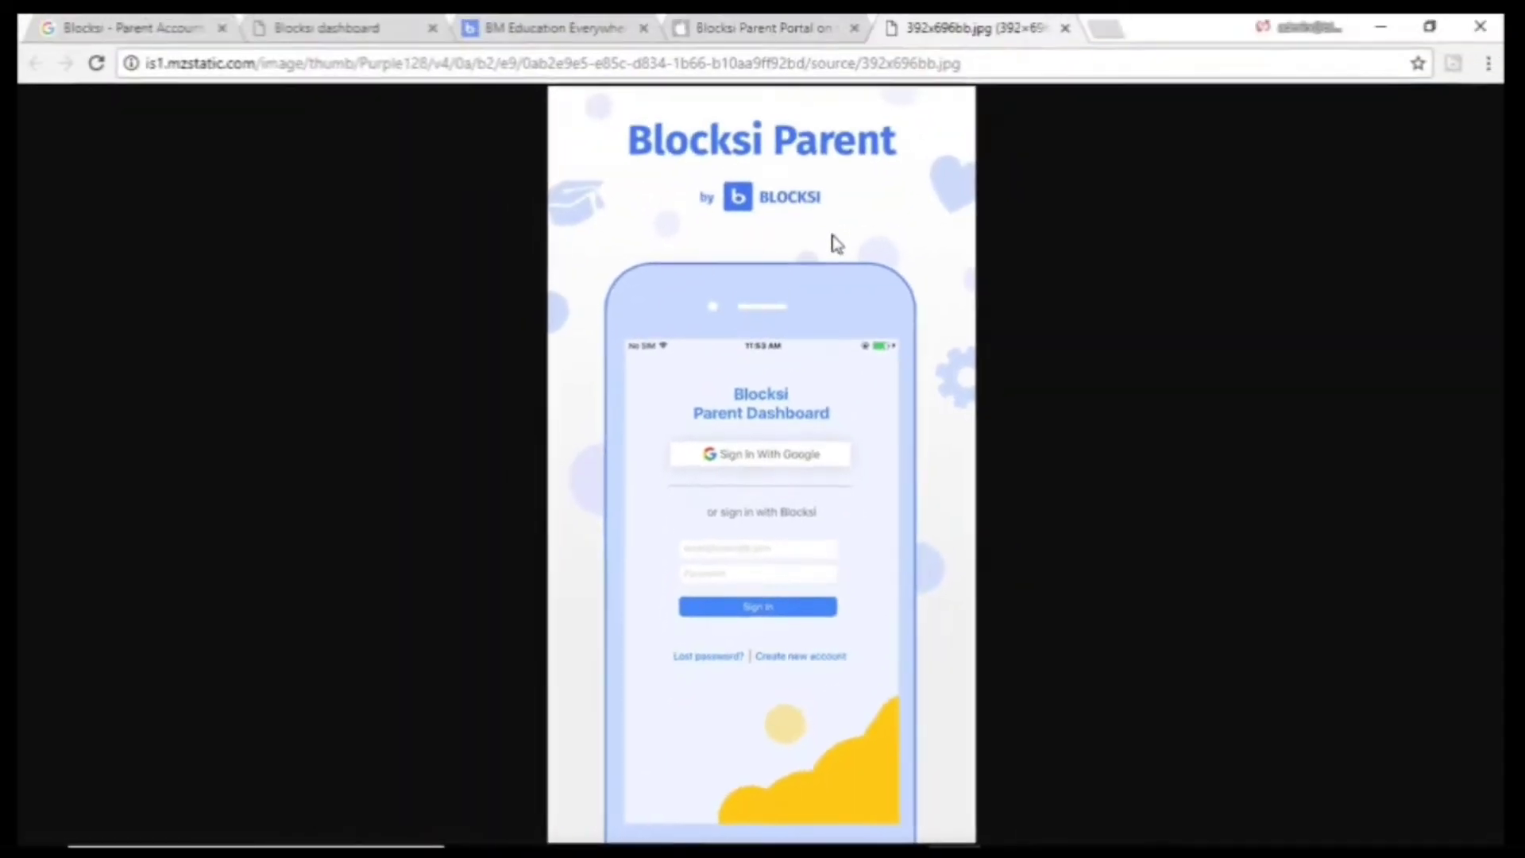
{"action": "left_click", "coordinate": [1064, 30]}
{"action": "left_click", "coordinate": [854, 30]}
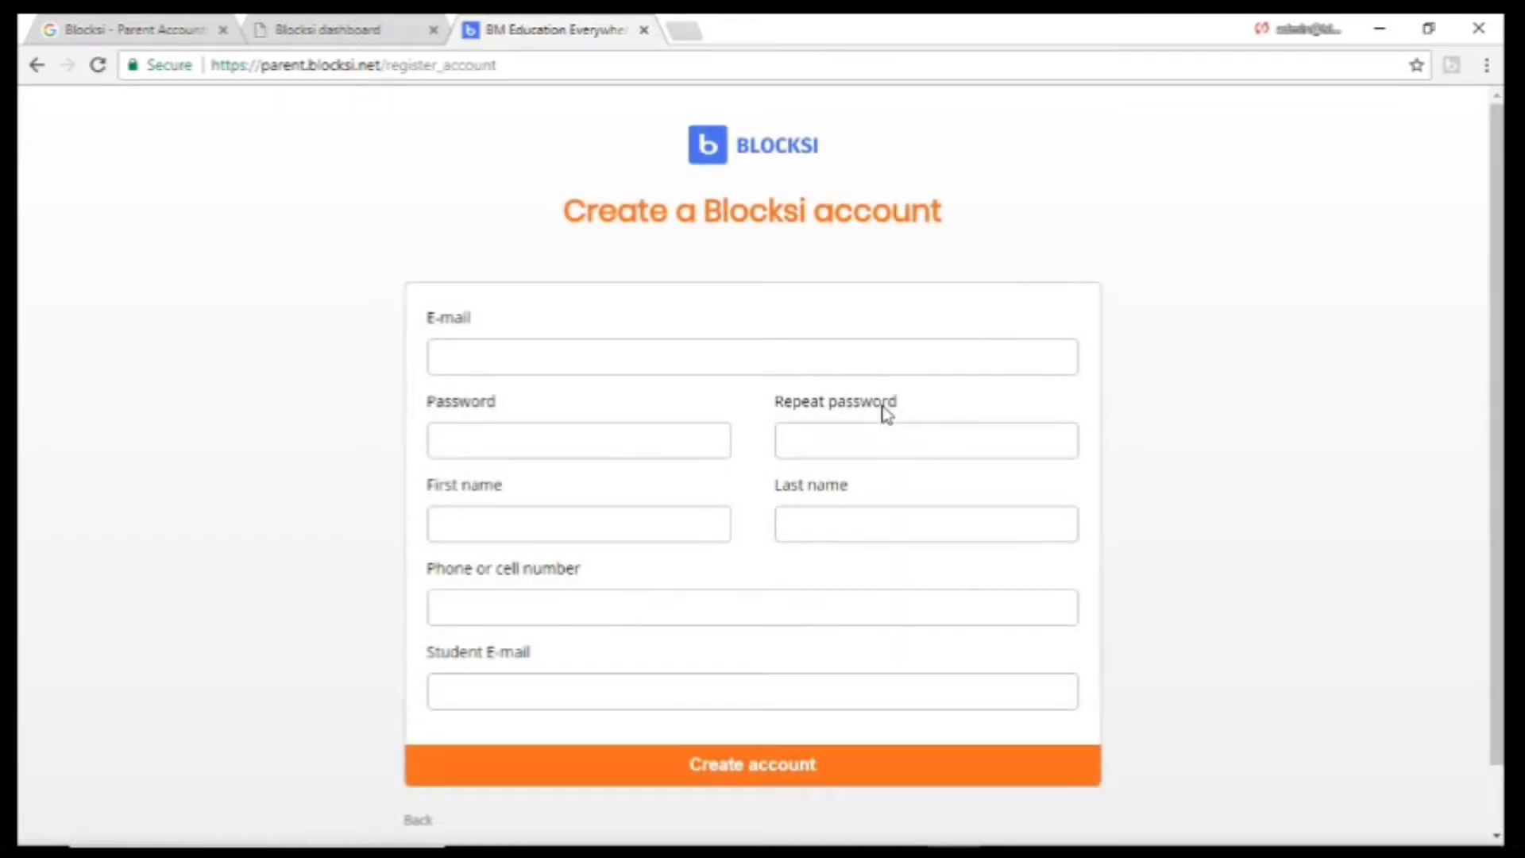
Enter the parent's e-mail address and the account password twice.
{"action": "left_click", "coordinate": [548, 350]}
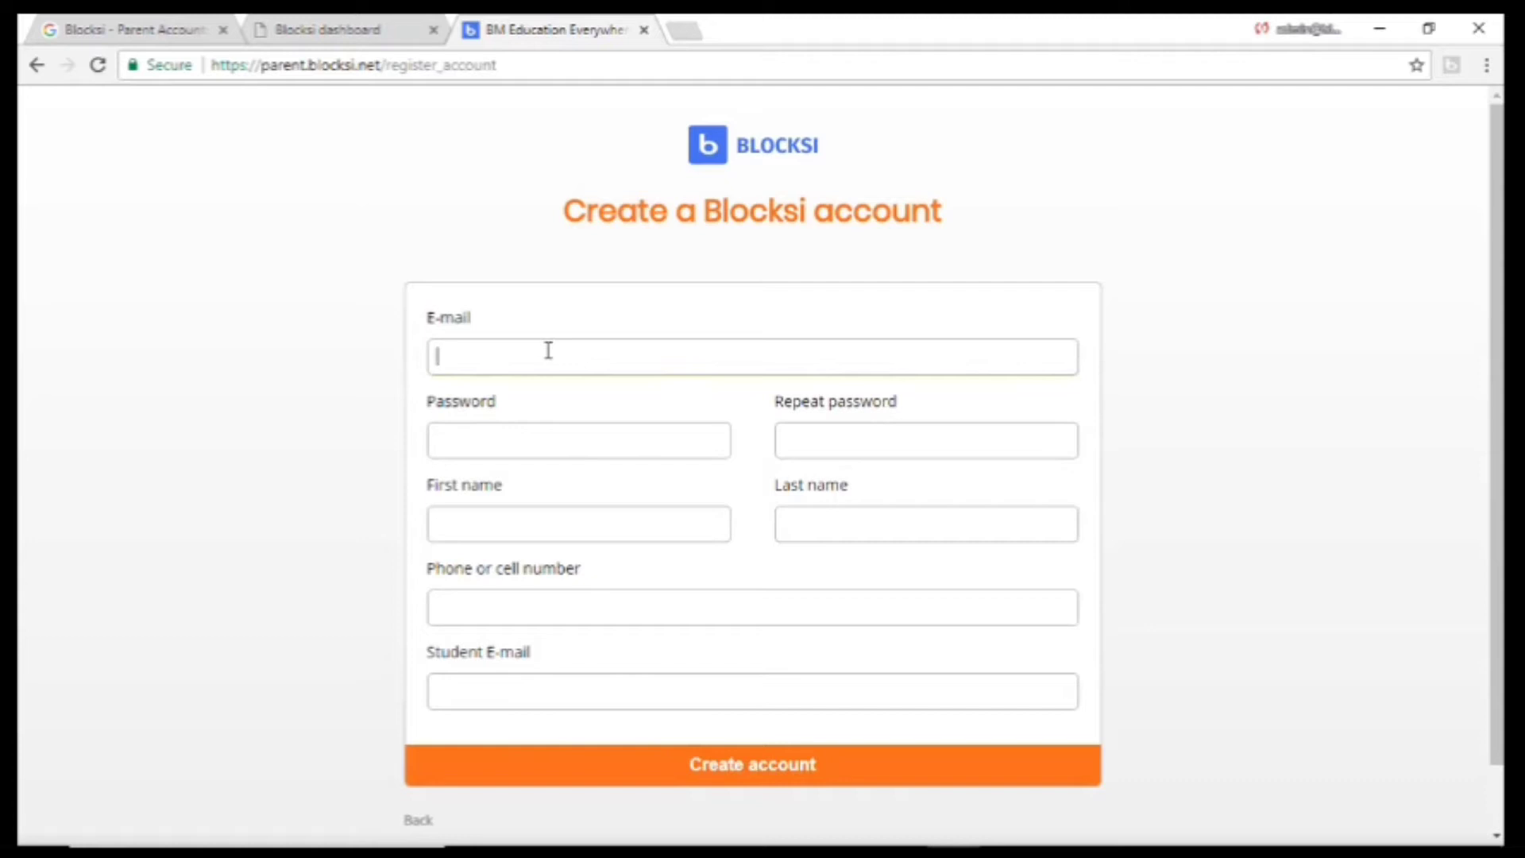
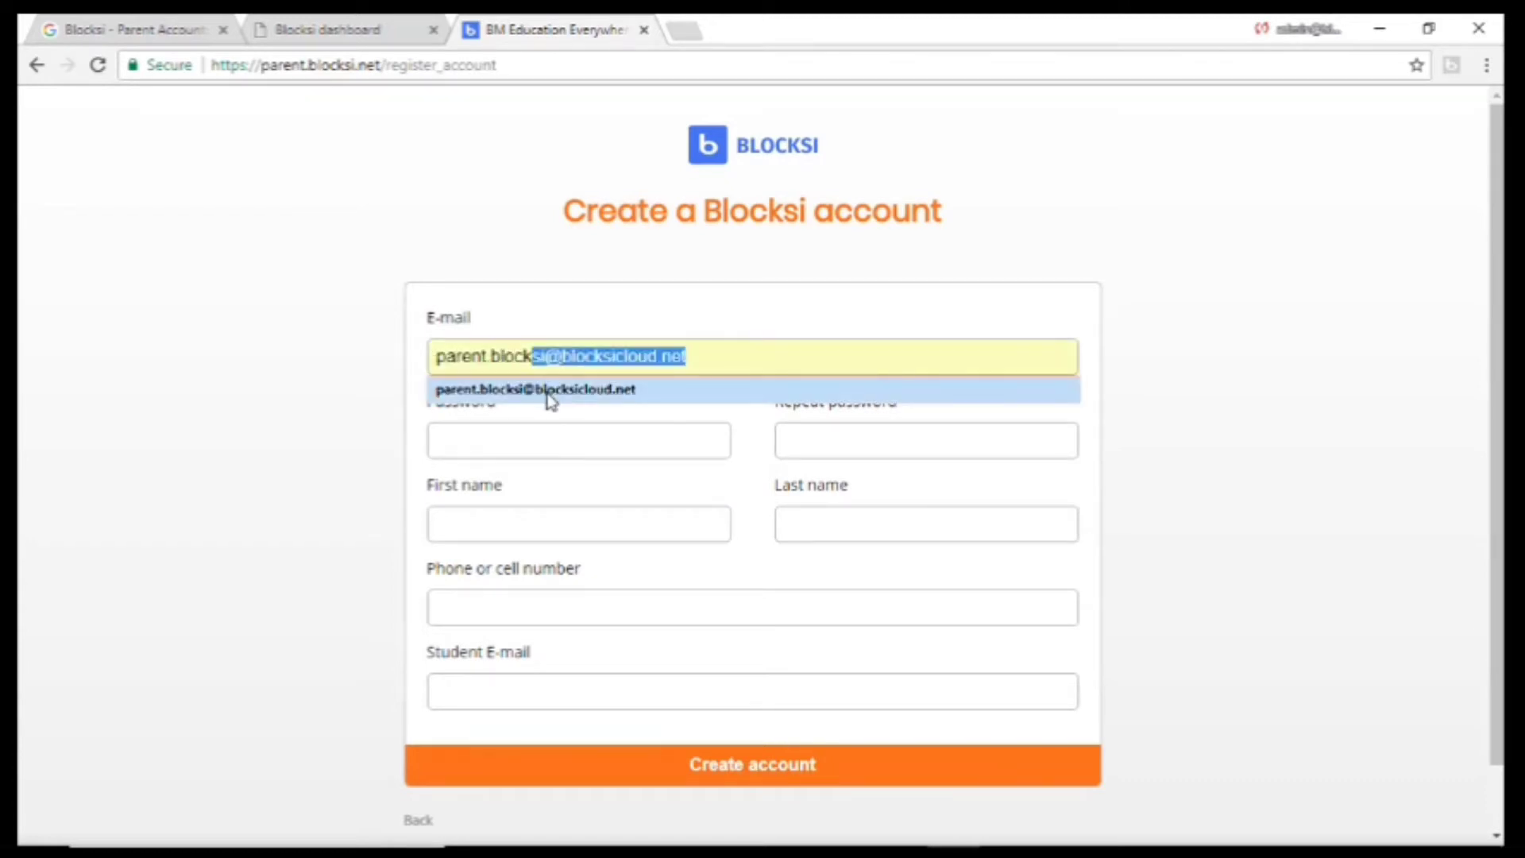
{"action": "left_click", "coordinate": [635, 390]}
{"action": "left_click", "coordinate": [568, 440]}
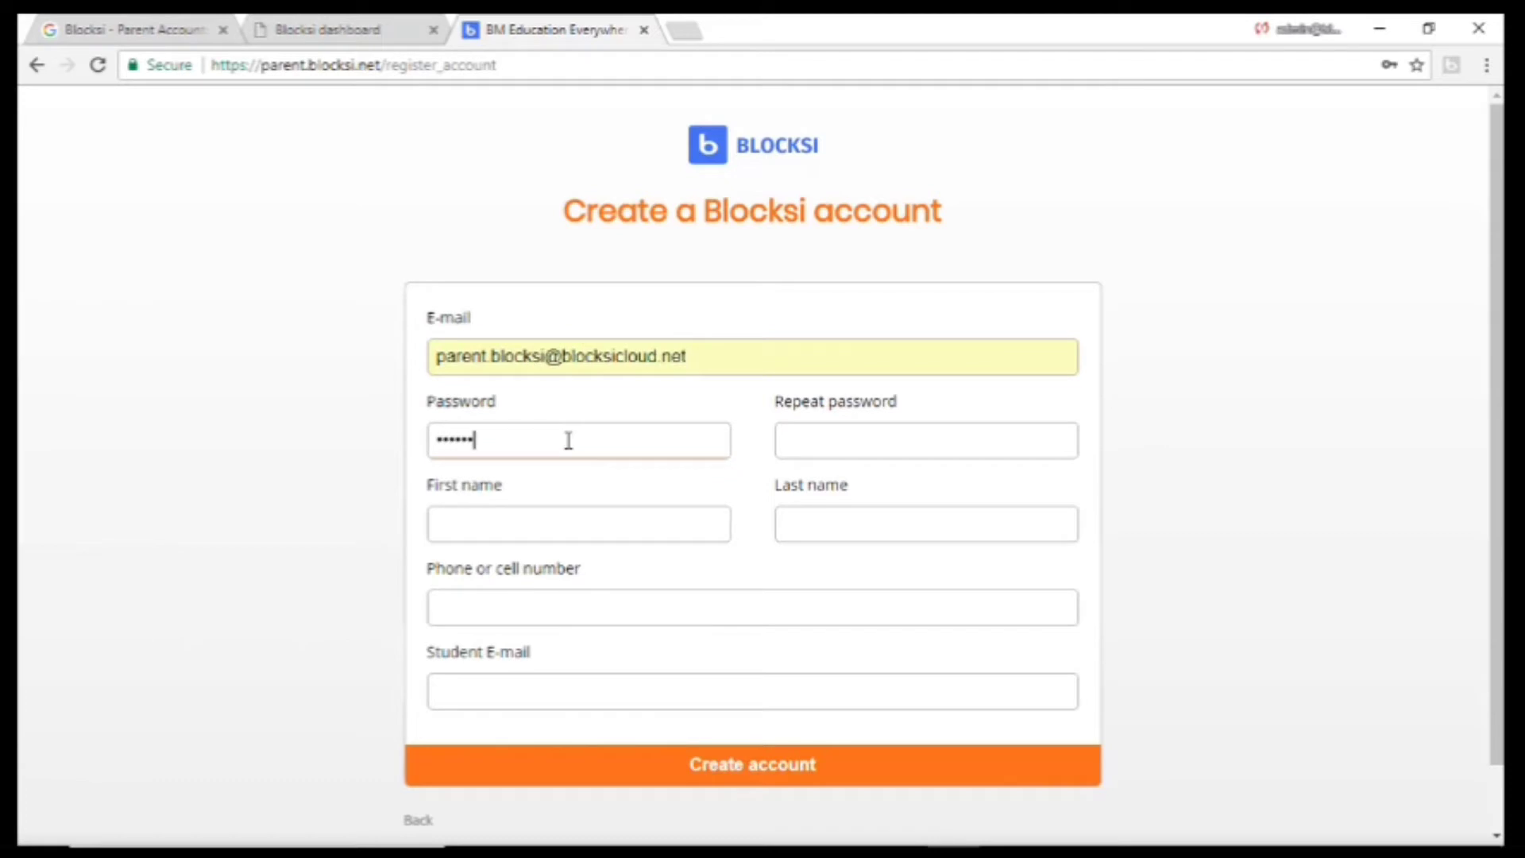
{"action": "type", "text": "••"}
{"action": "left_click", "coordinate": [844, 439]}
{"action": "type", "text": "•"}
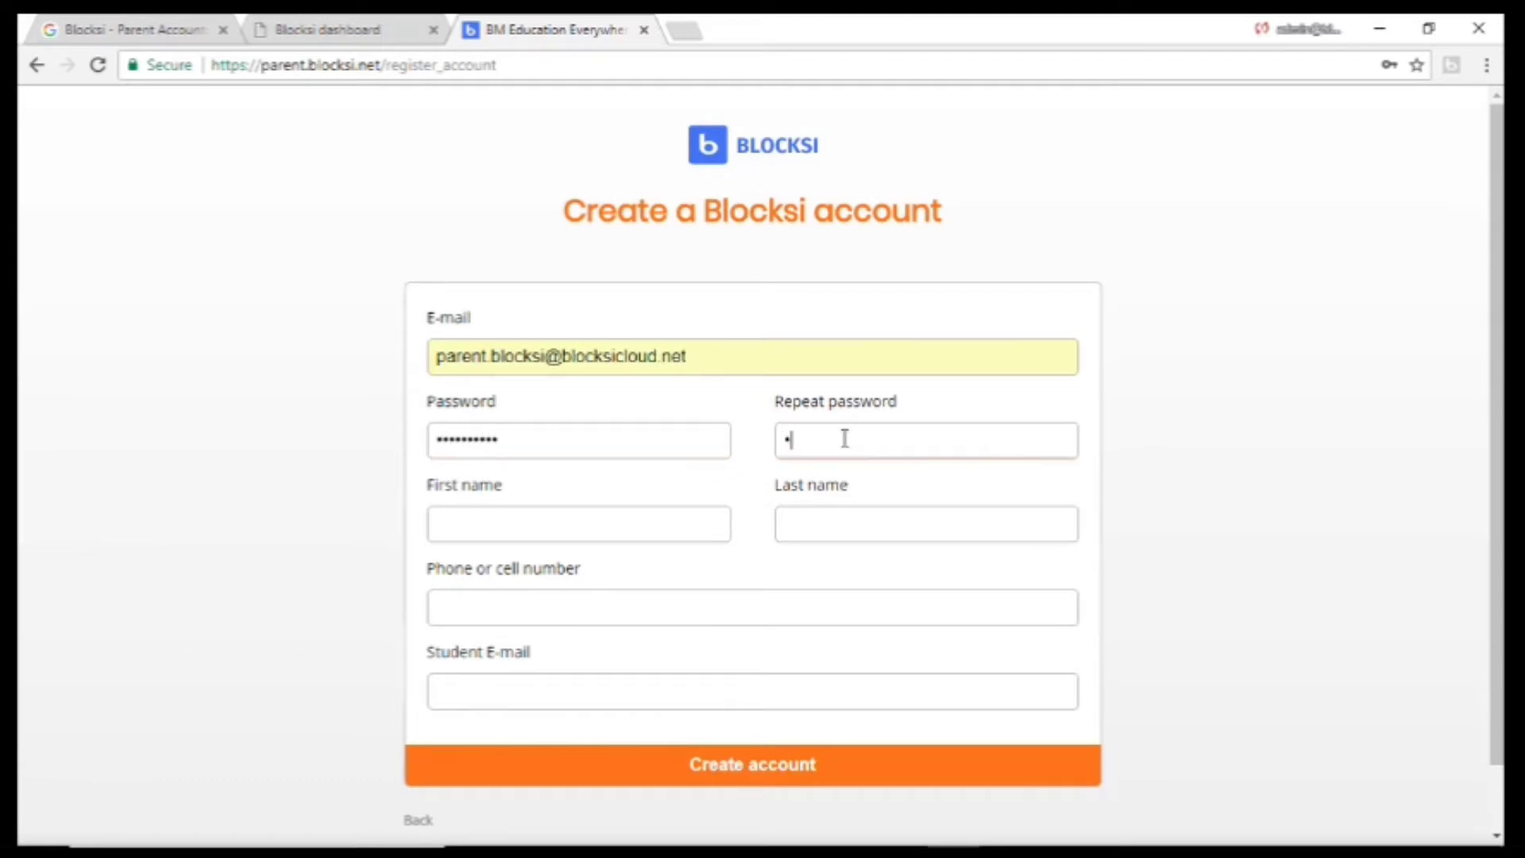
Fill in the parent's first and last name, phone number and student e-mail, and create the account.
{"action": "left_click", "coordinate": [528, 524]}
{"action": "type", "text": "Parent"}
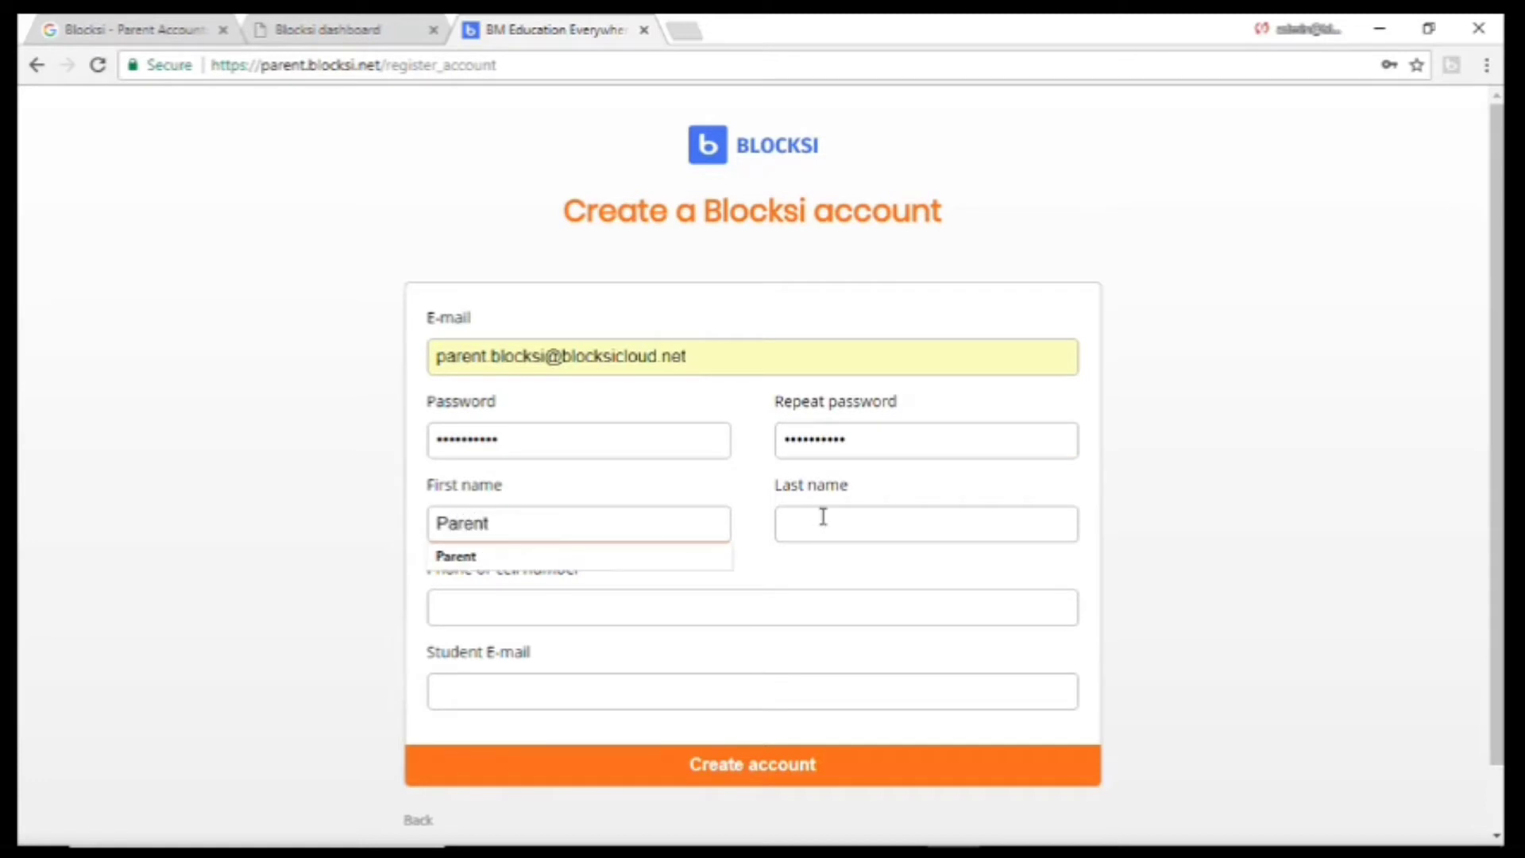
{"action": "left_click", "coordinate": [823, 517]}
{"action": "type", "text": "Blocksi"}
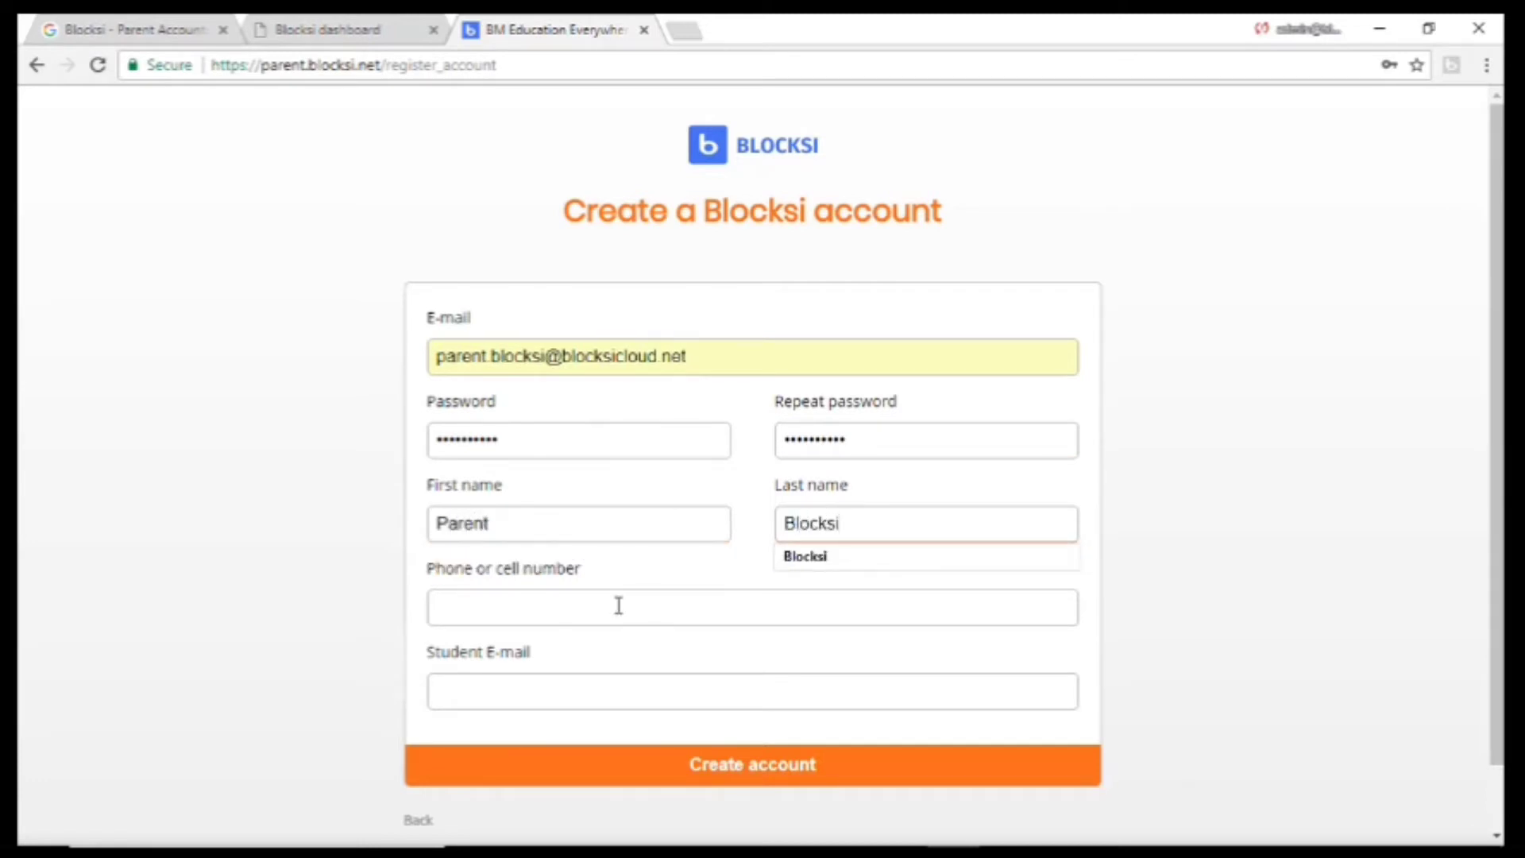
{"action": "left_click", "coordinate": [618, 605]}
{"action": "type", "text": "555"}
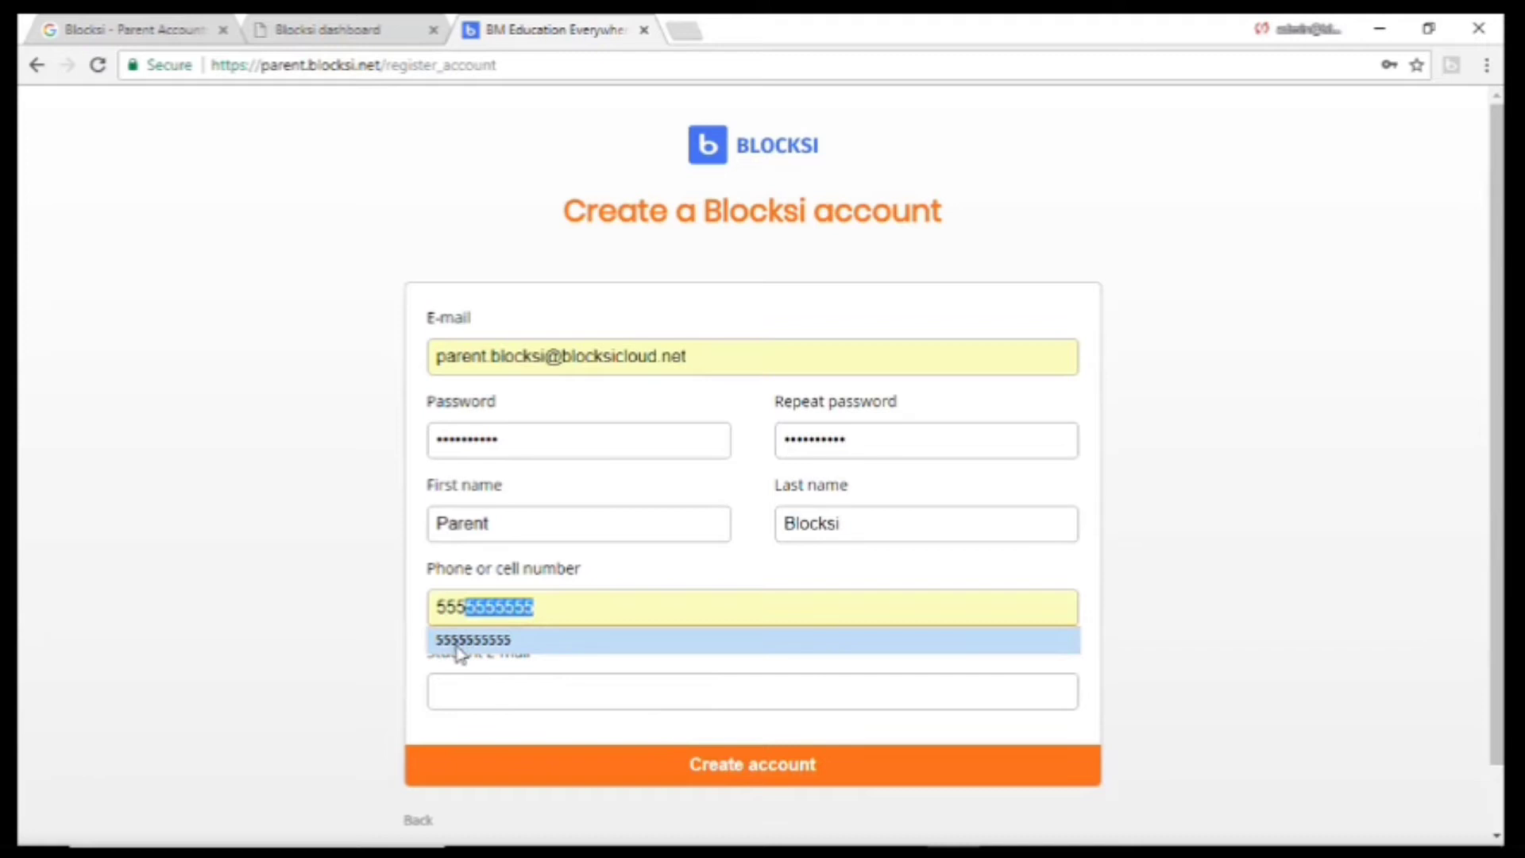
{"action": "left_click", "coordinate": [459, 650]}
{"action": "left_click", "coordinate": [469, 693]}
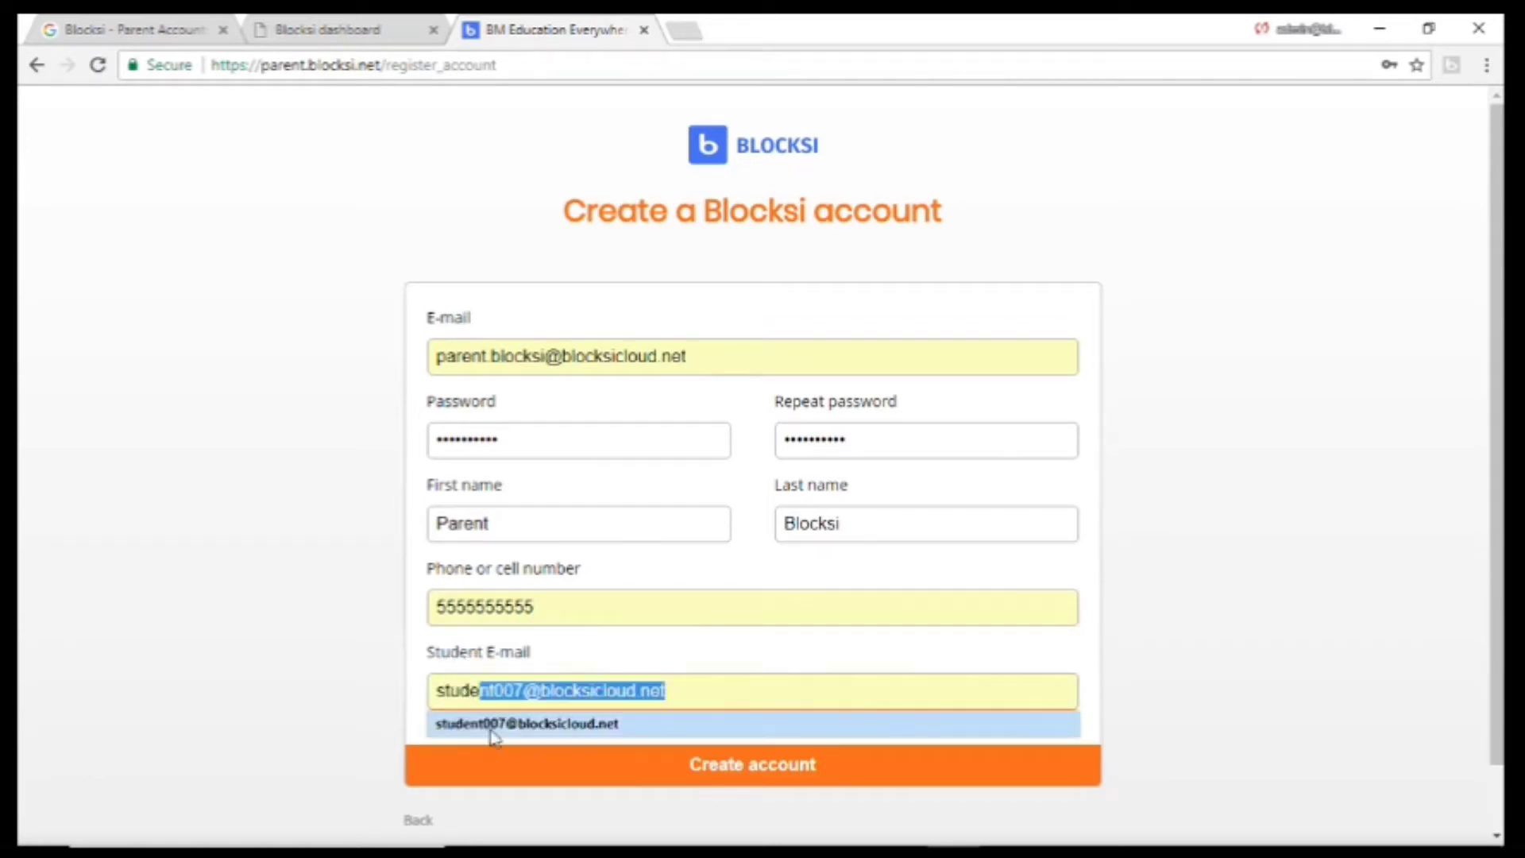
{"action": "left_click", "coordinate": [493, 723]}
{"action": "left_click", "coordinate": [657, 764]}
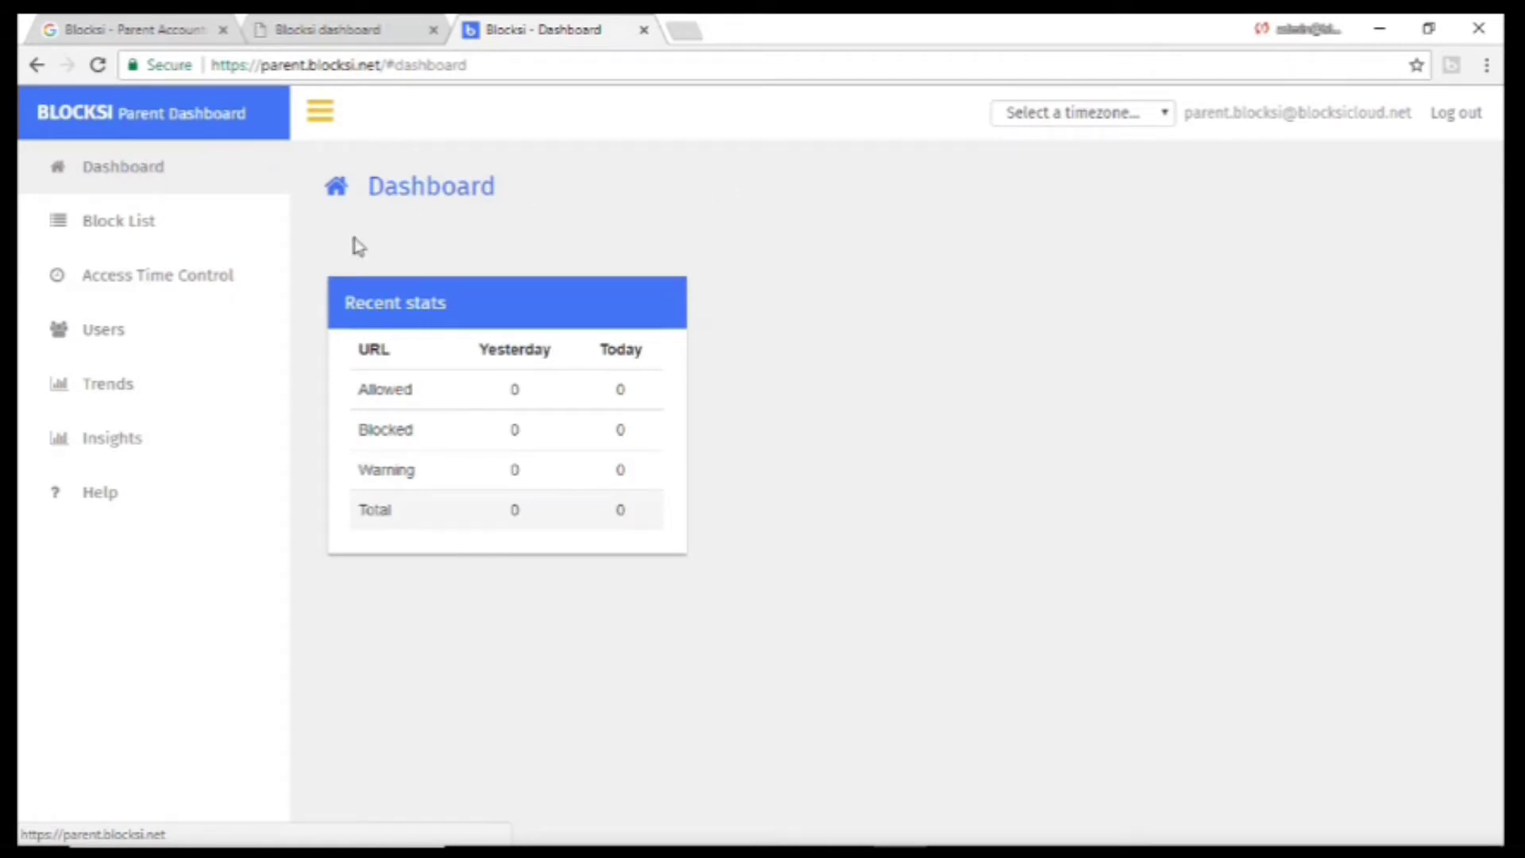
On the Users page, request validation for a second student's e-mail and dismiss the confirmation.
{"action": "left_click", "coordinate": [104, 350]}
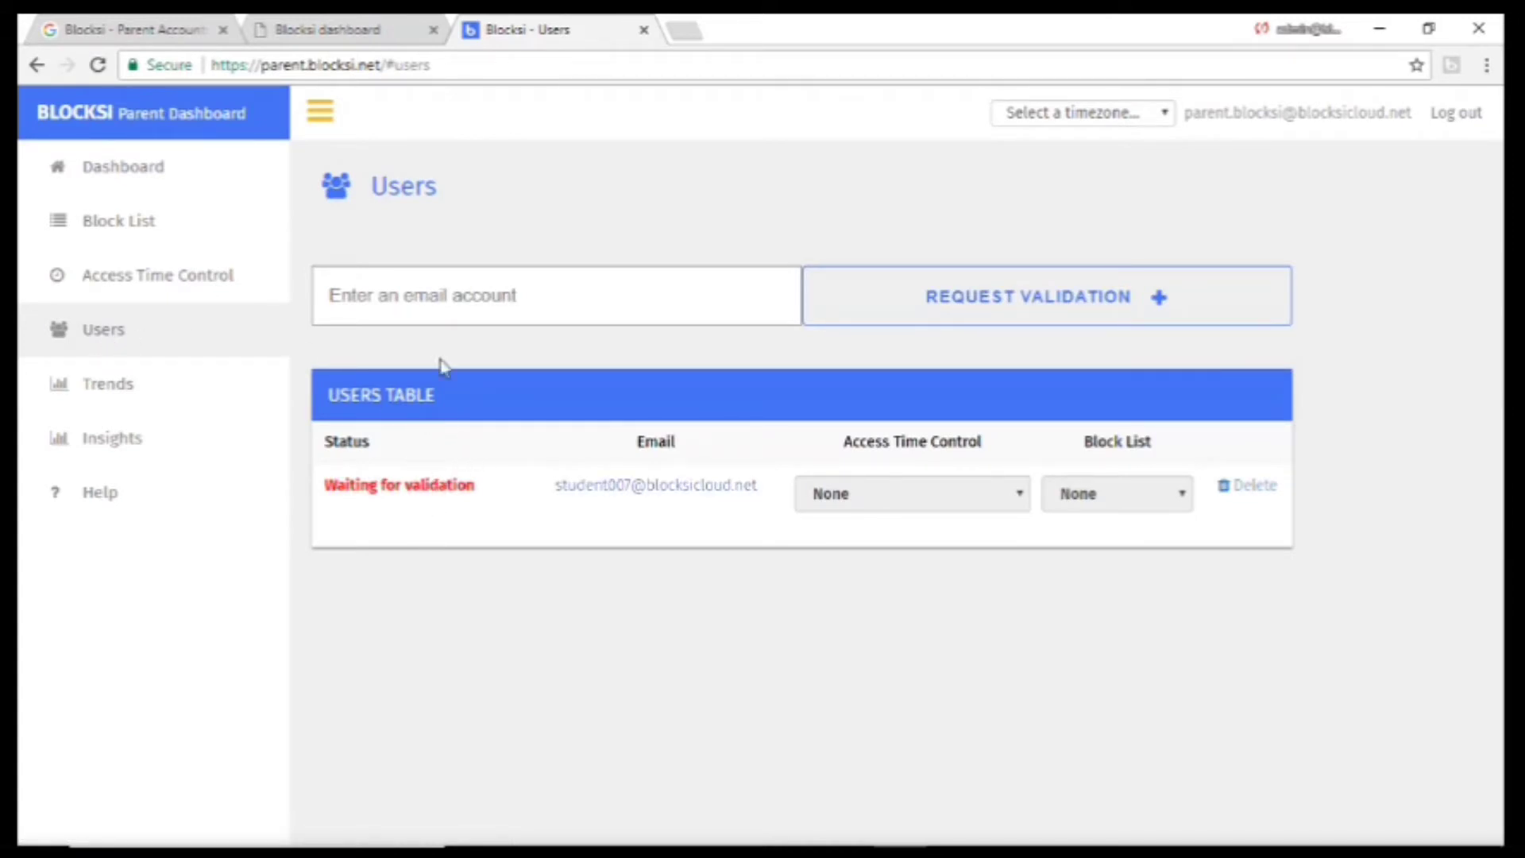
{"action": "left_click", "coordinate": [459, 308]}
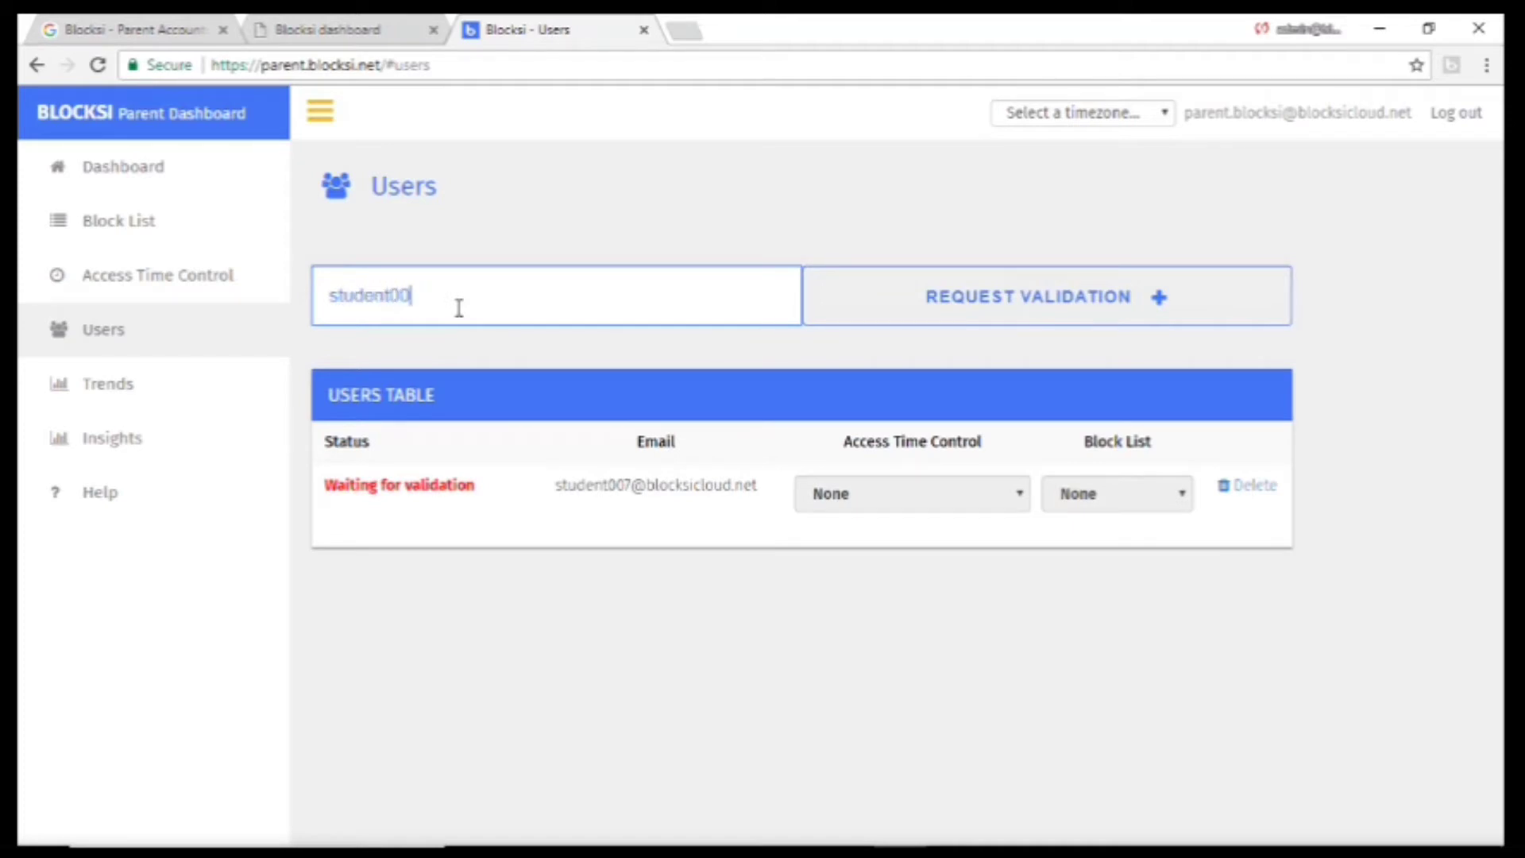
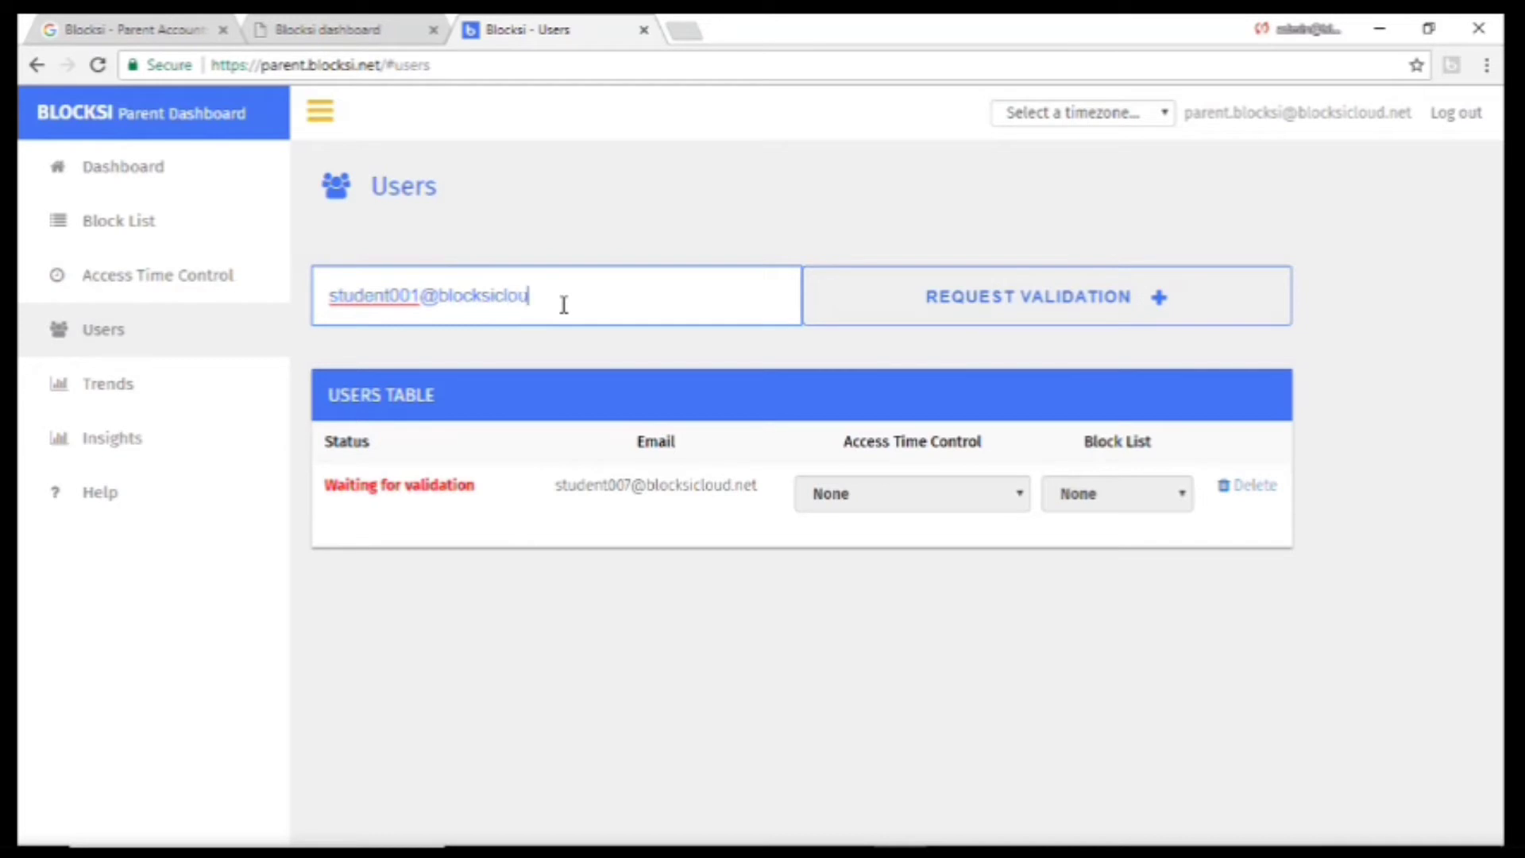
{"action": "left_click", "coordinate": [891, 317]}
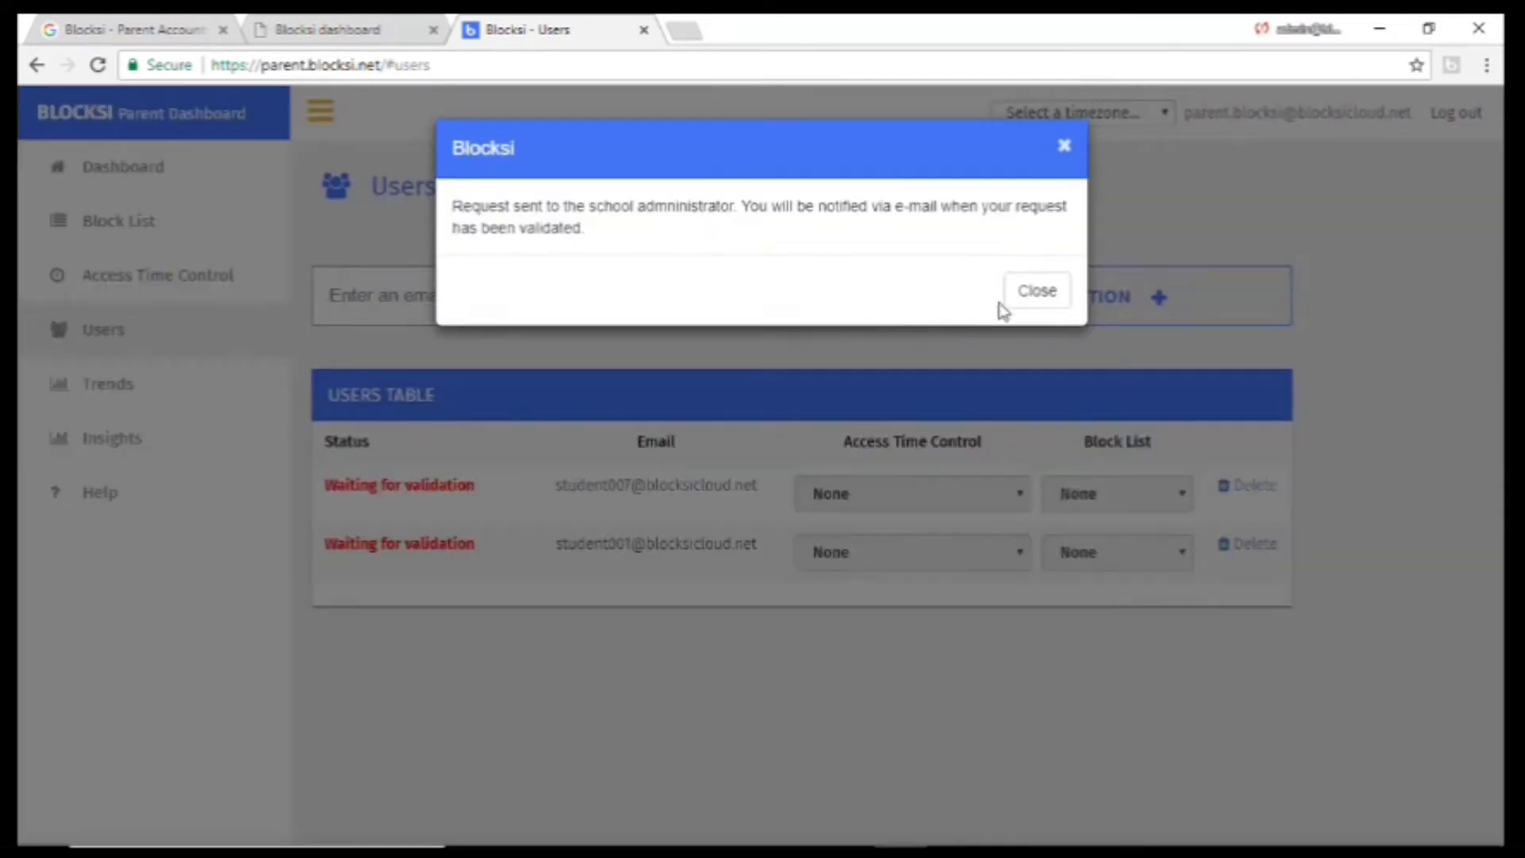
{"action": "left_click", "coordinate": [1036, 312]}
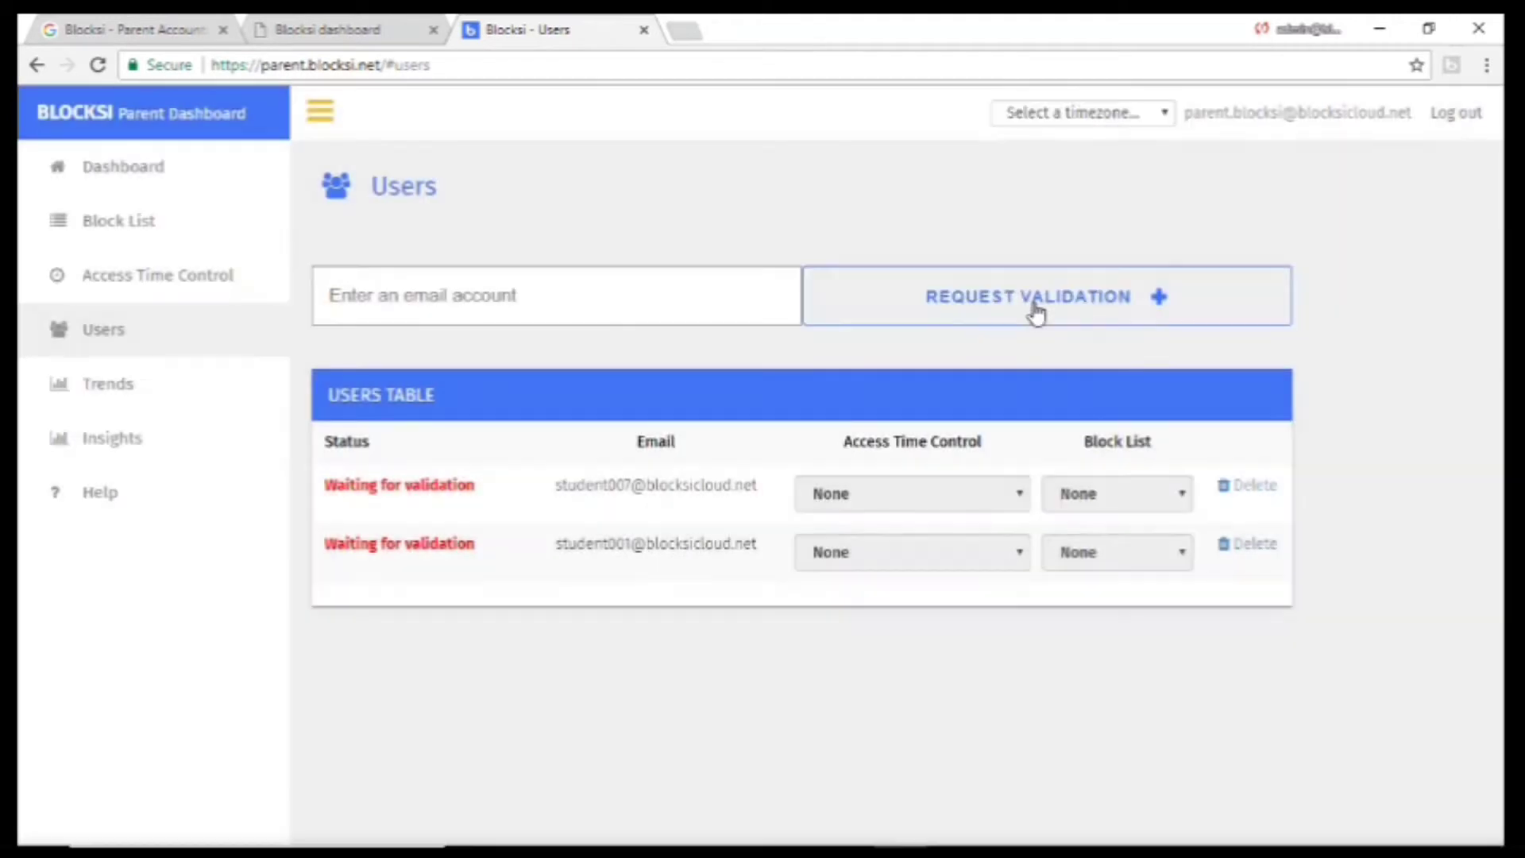
Reload the dashboard and check in Users that both students now show Validated.
{"action": "left_click", "coordinate": [99, 65]}
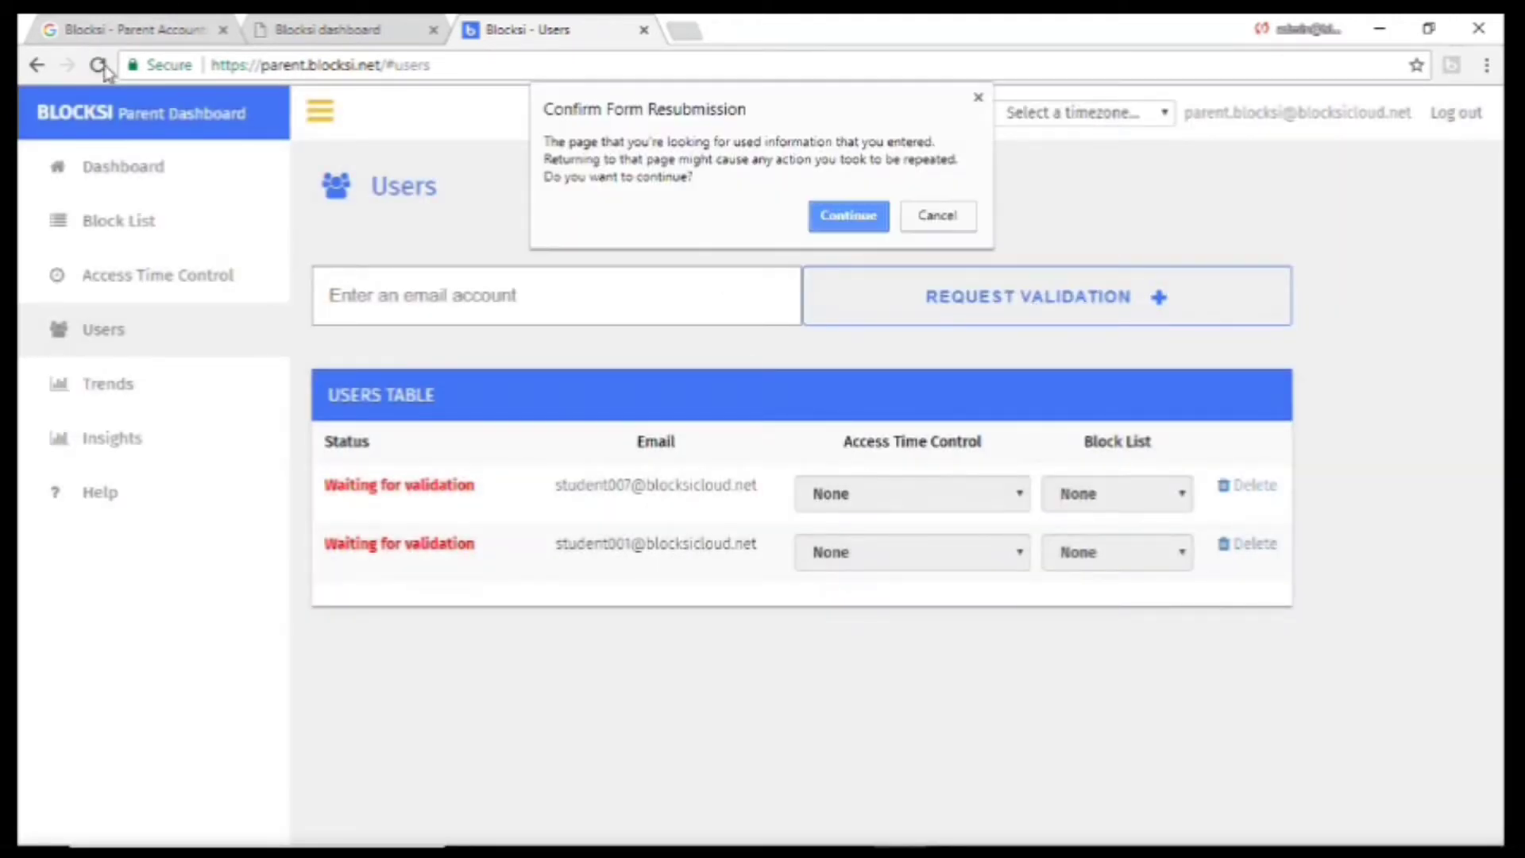
{"action": "left_click", "coordinate": [847, 215]}
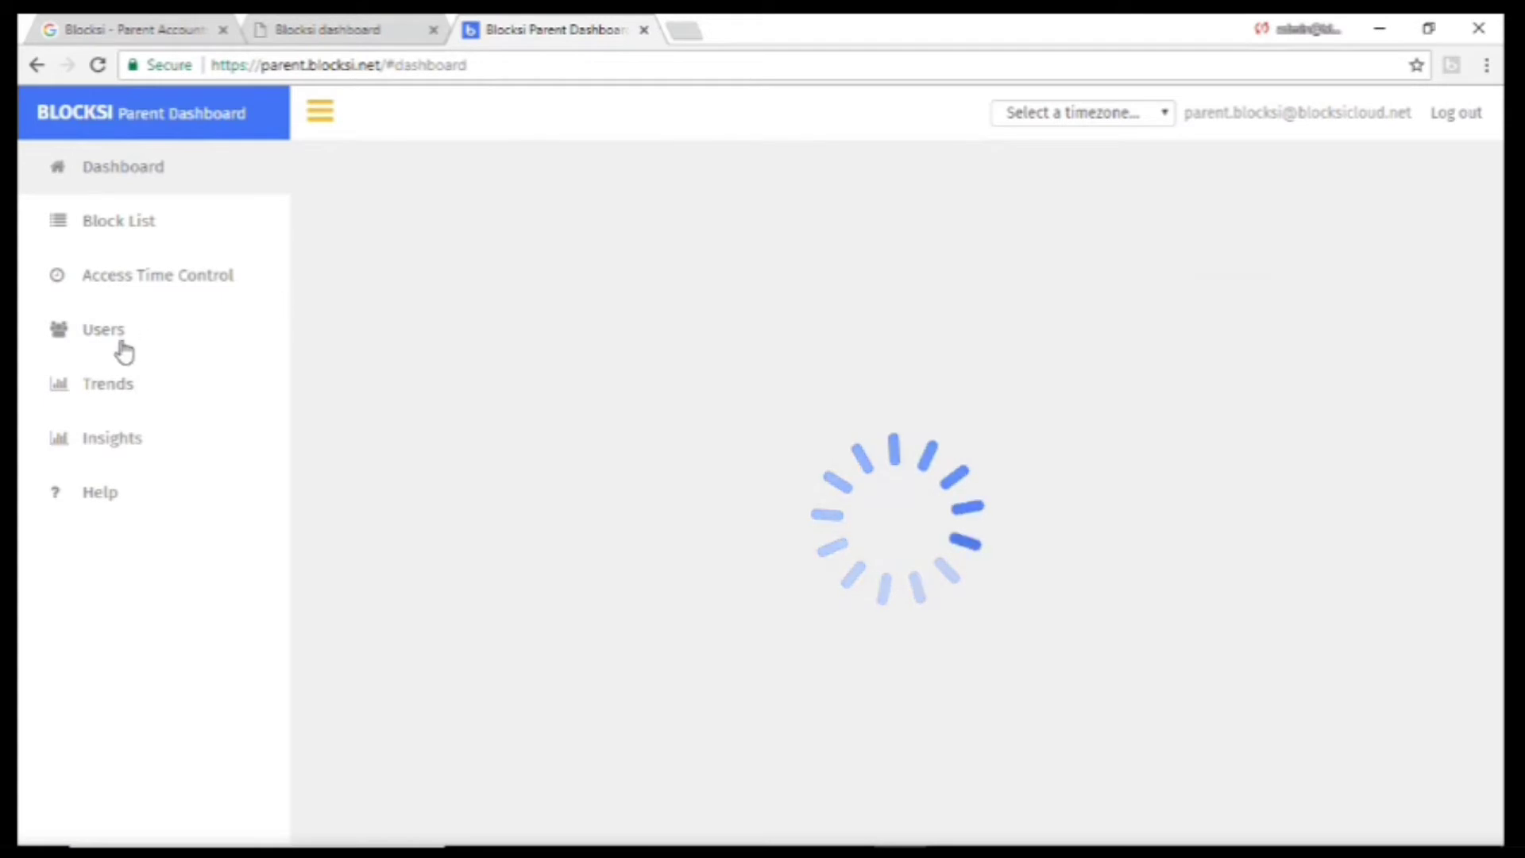
{"action": "left_click", "coordinate": [116, 347]}
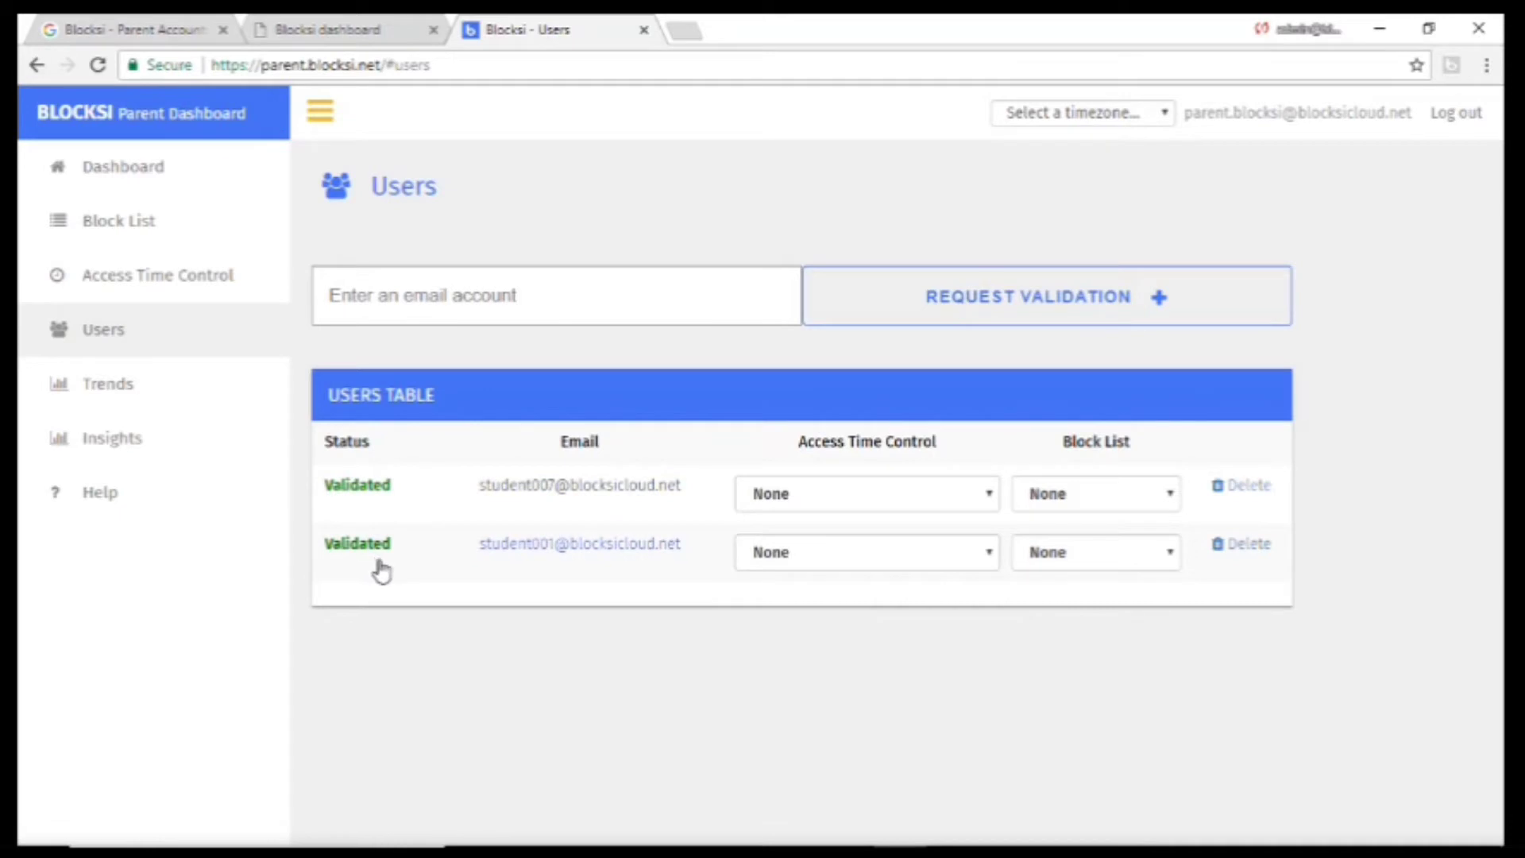
Create a new block list named BlockList.
{"action": "left_click", "coordinate": [149, 232]}
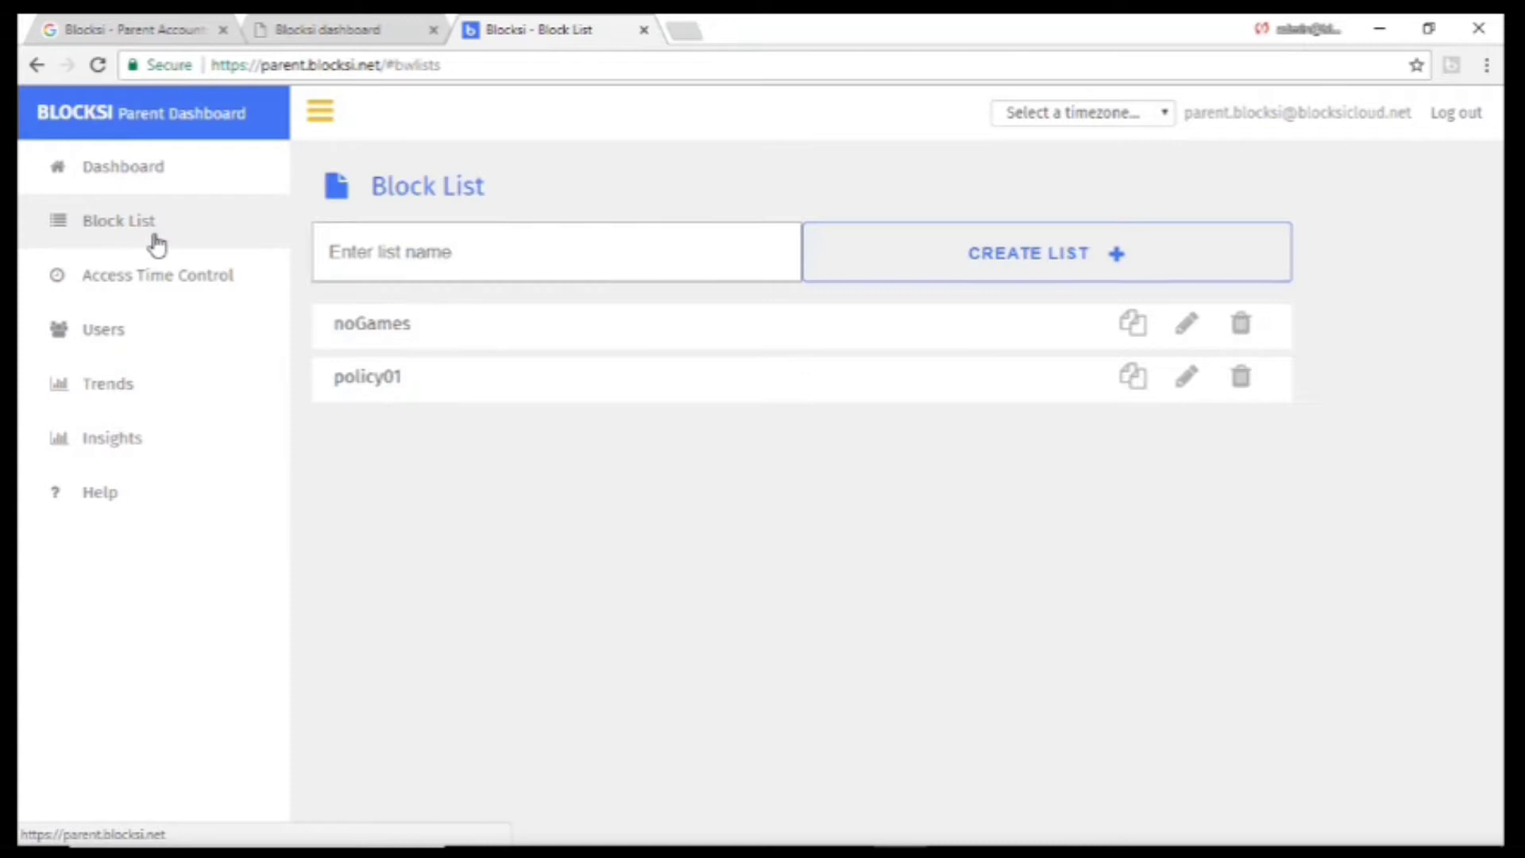
{"action": "left_click", "coordinate": [391, 258]}
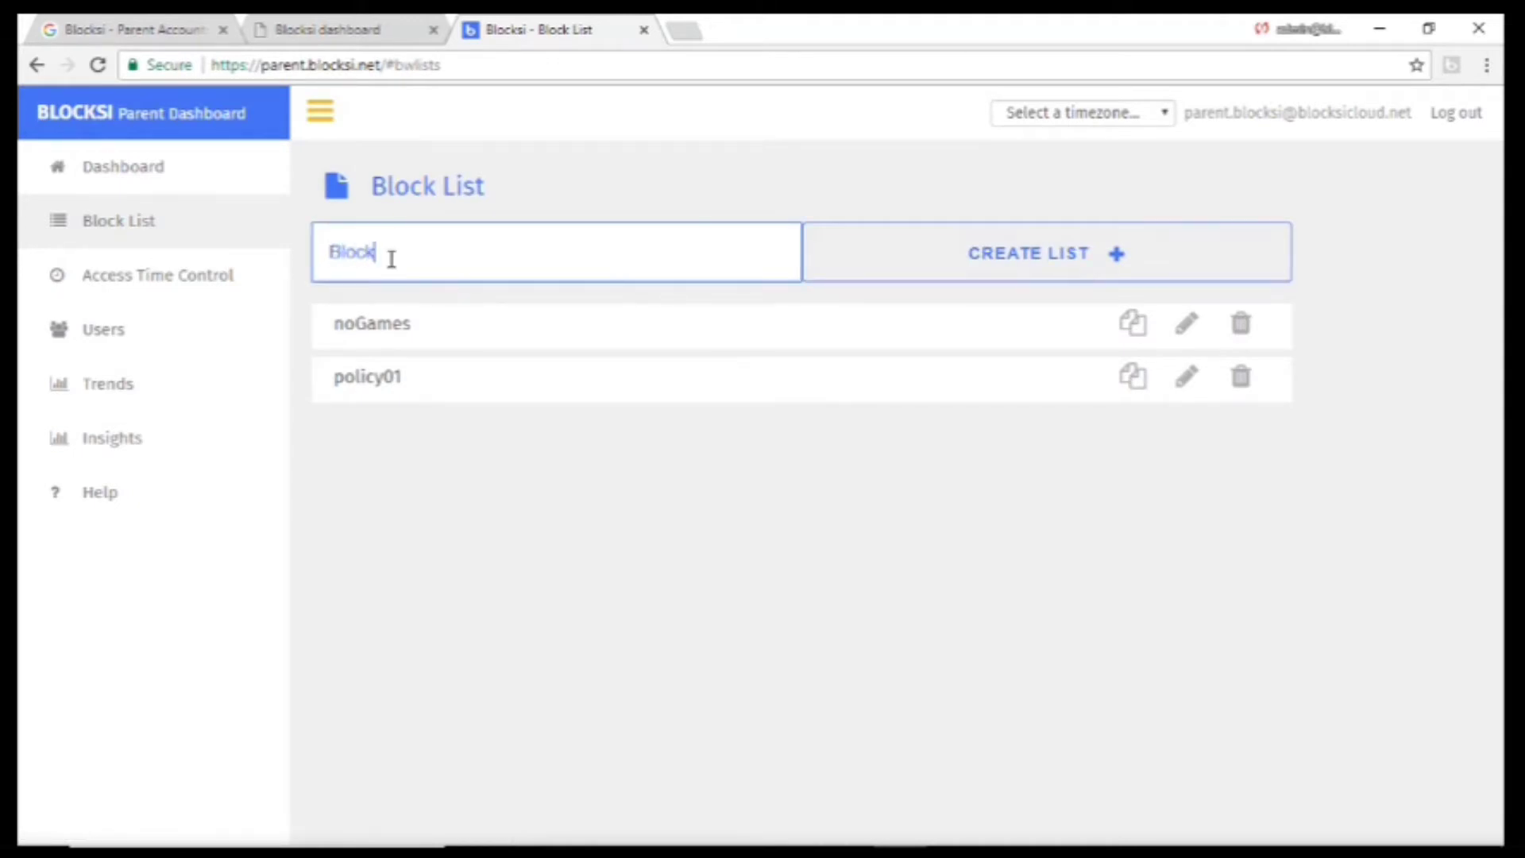
{"action": "type", "text": "BlockList"}
{"action": "left_click", "coordinate": [1002, 273]}
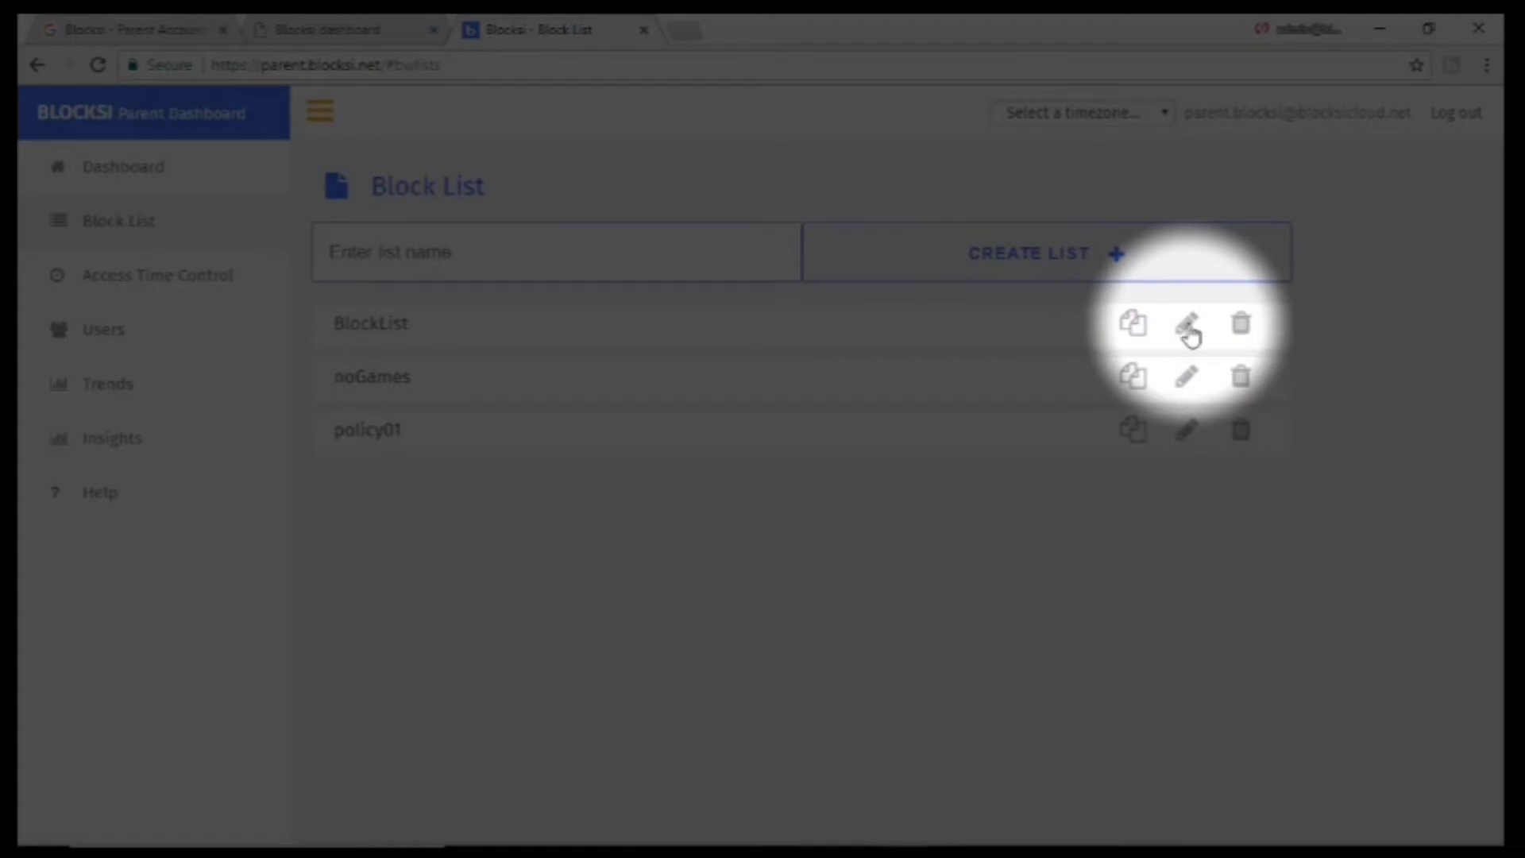
{"action": "left_click", "coordinate": [1187, 329]}
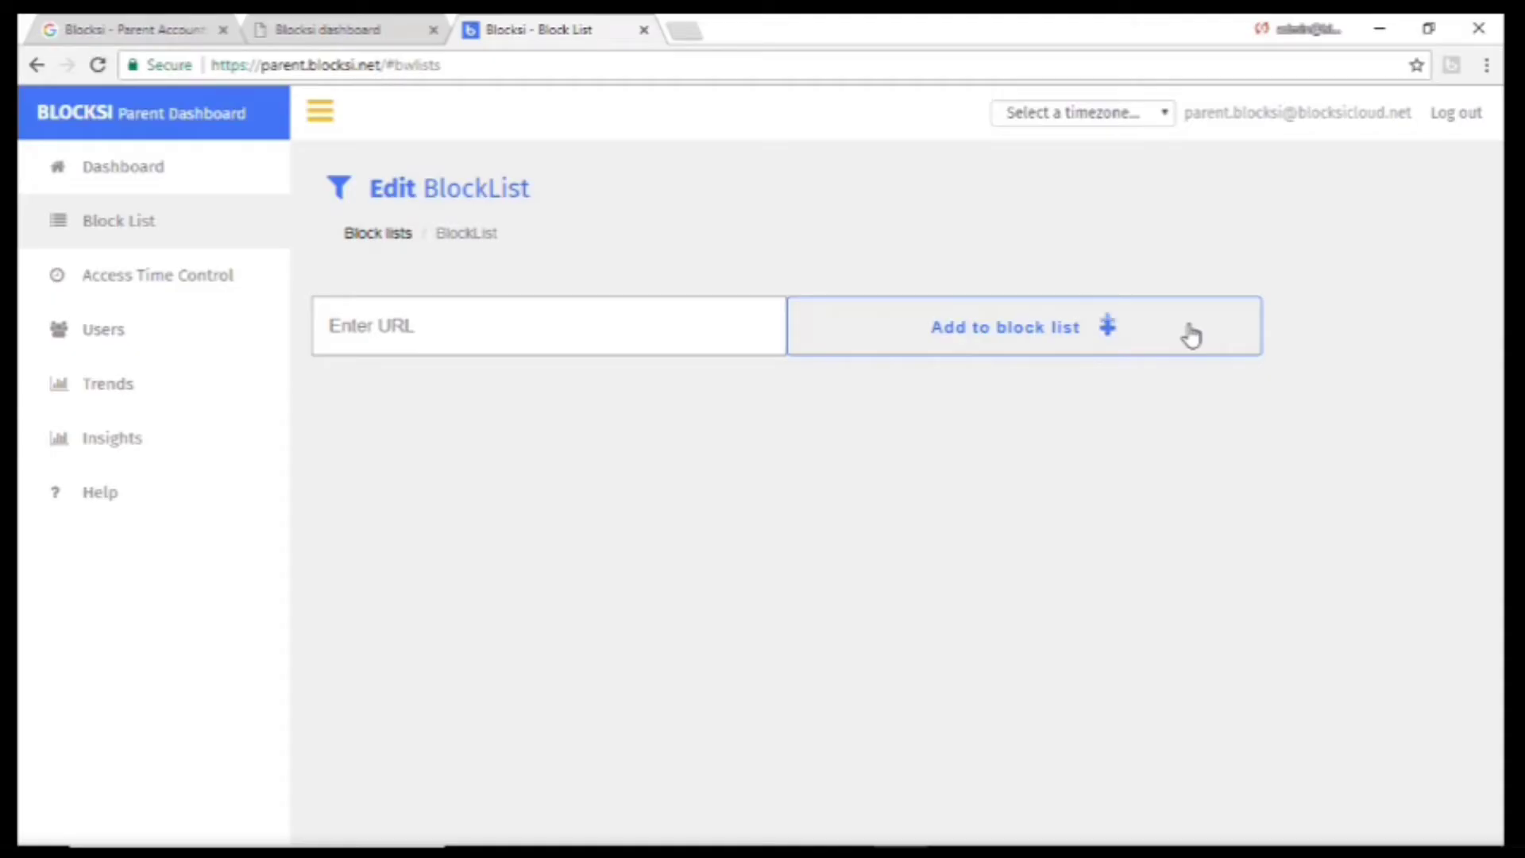
{"action": "left_click", "coordinate": [452, 334]}
{"action": "type", "text": "www.min"}
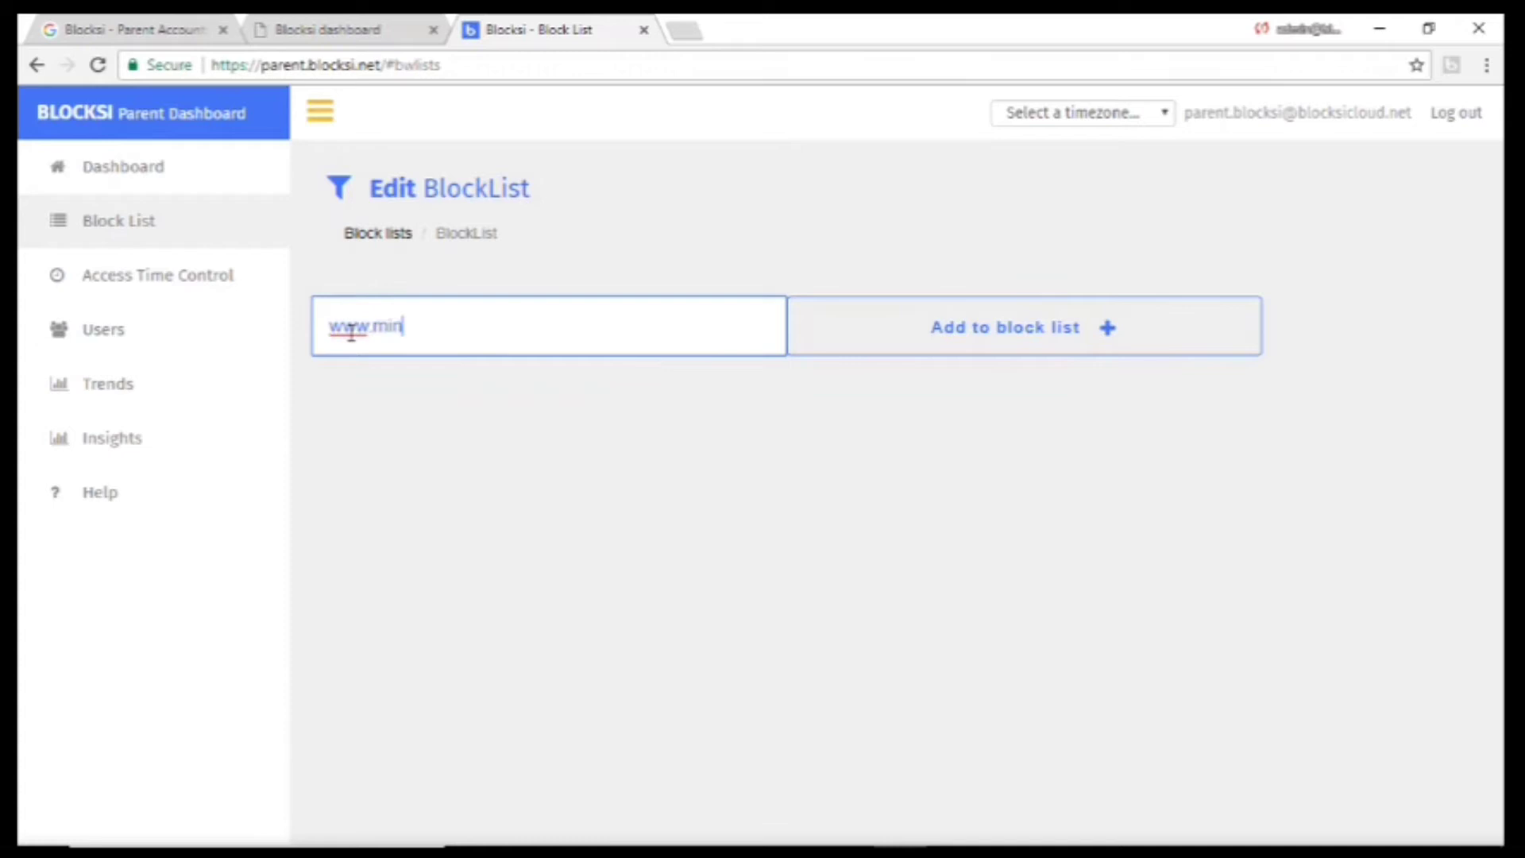
{"action": "type", "text": "iclip.com"}
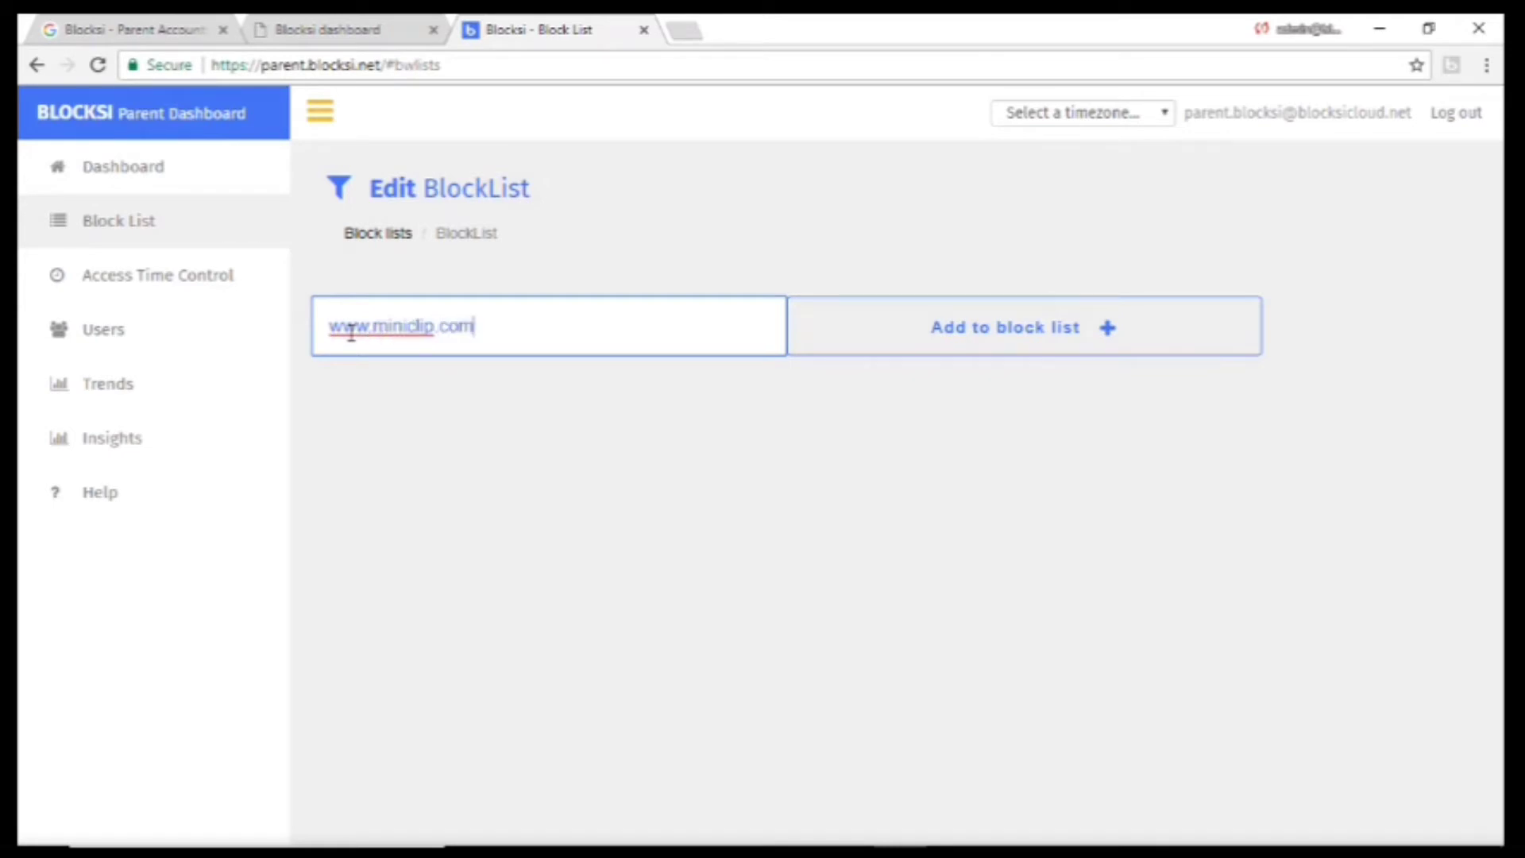
{"action": "left_click", "coordinate": [899, 324]}
{"action": "left_click", "coordinate": [581, 321]}
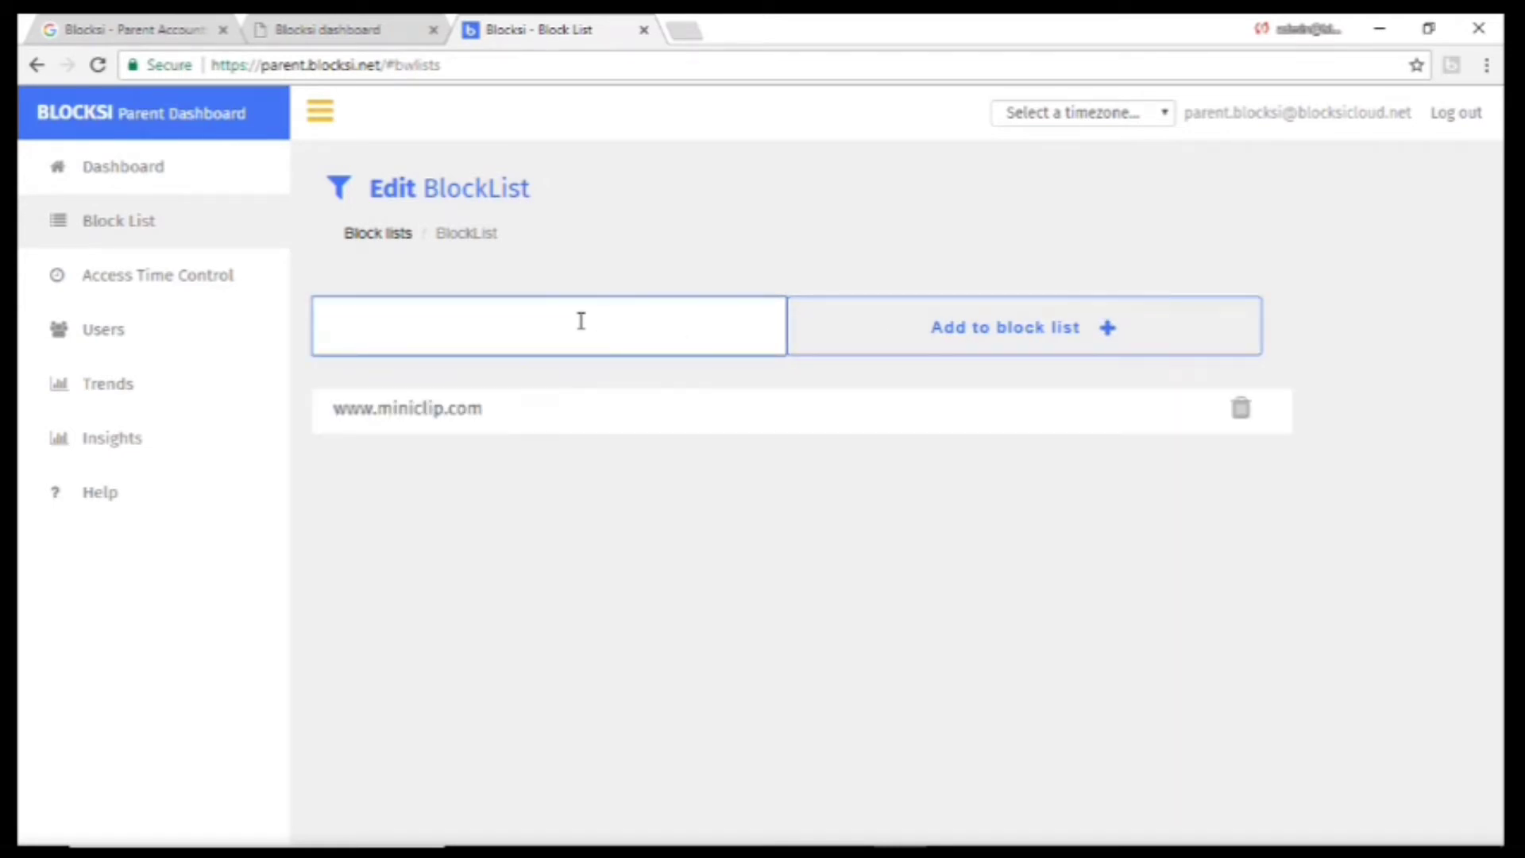
{"action": "type", "text": "www.pokerstars.com"}
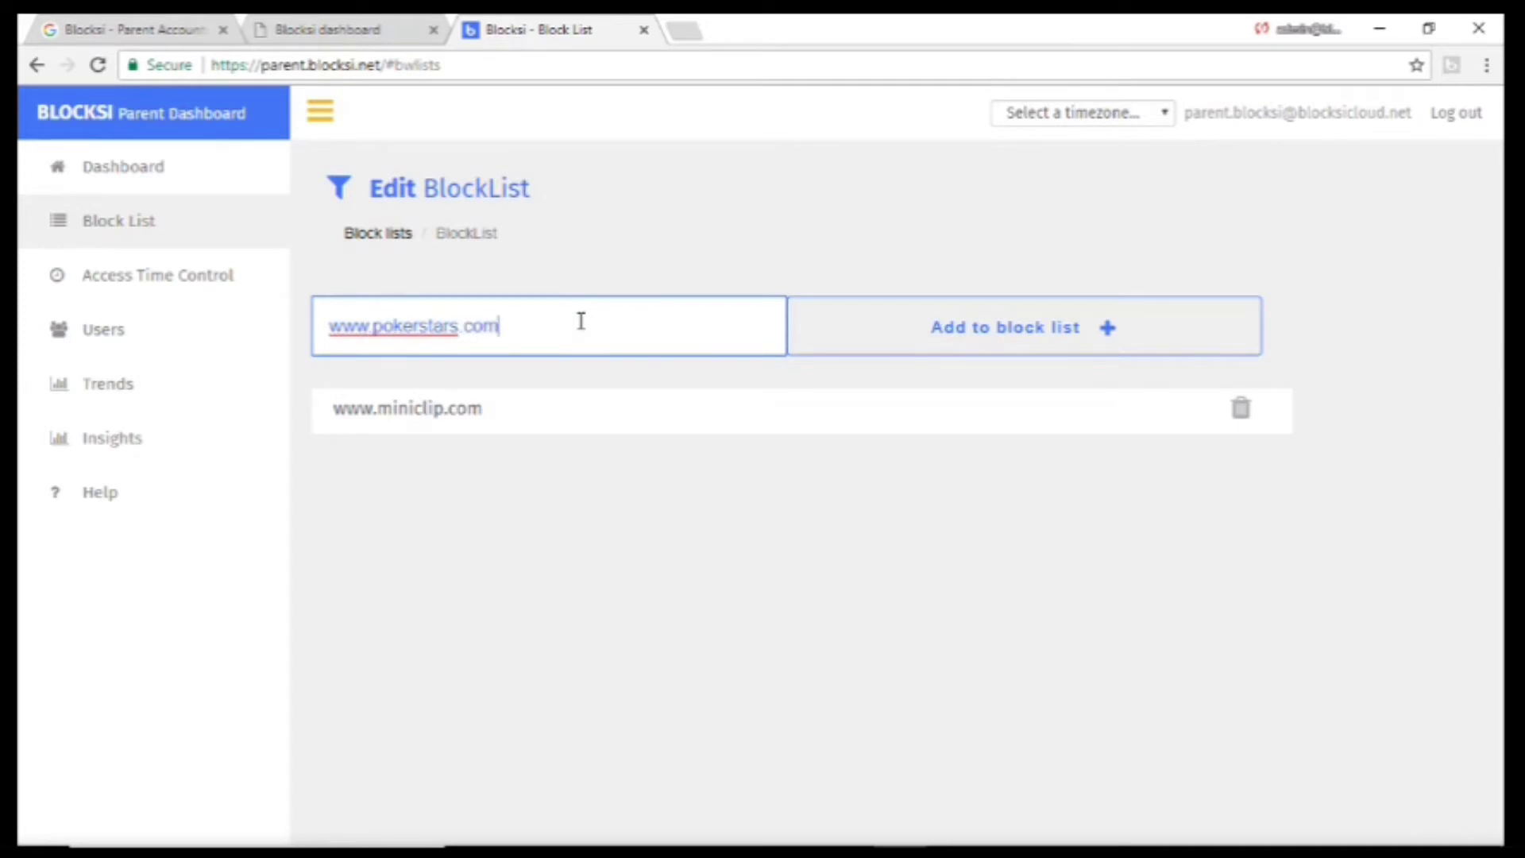
{"action": "left_click", "coordinate": [936, 330]}
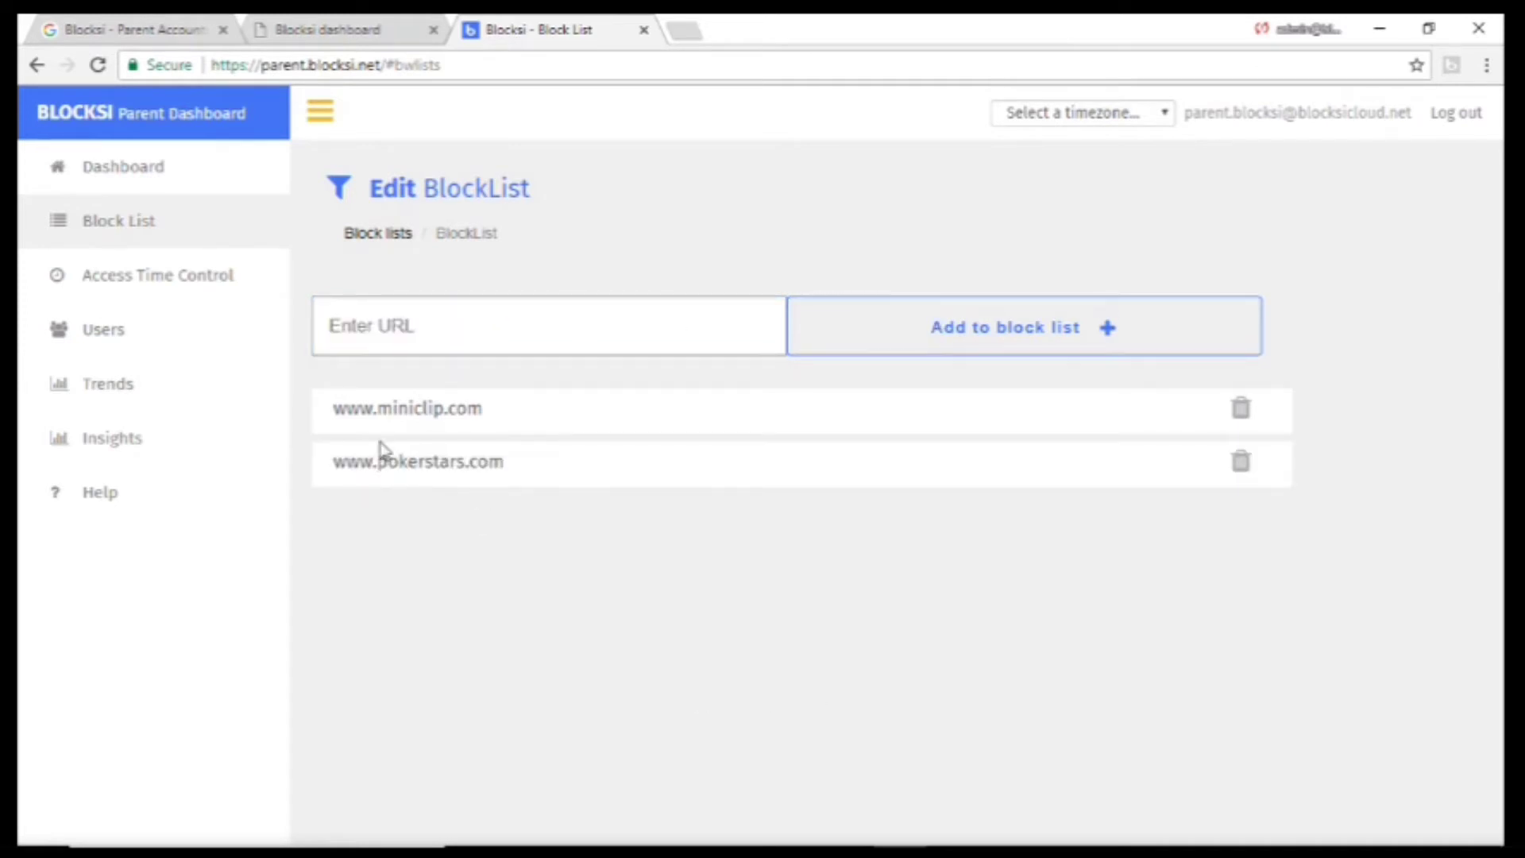
{"action": "left_click", "coordinate": [157, 285]}
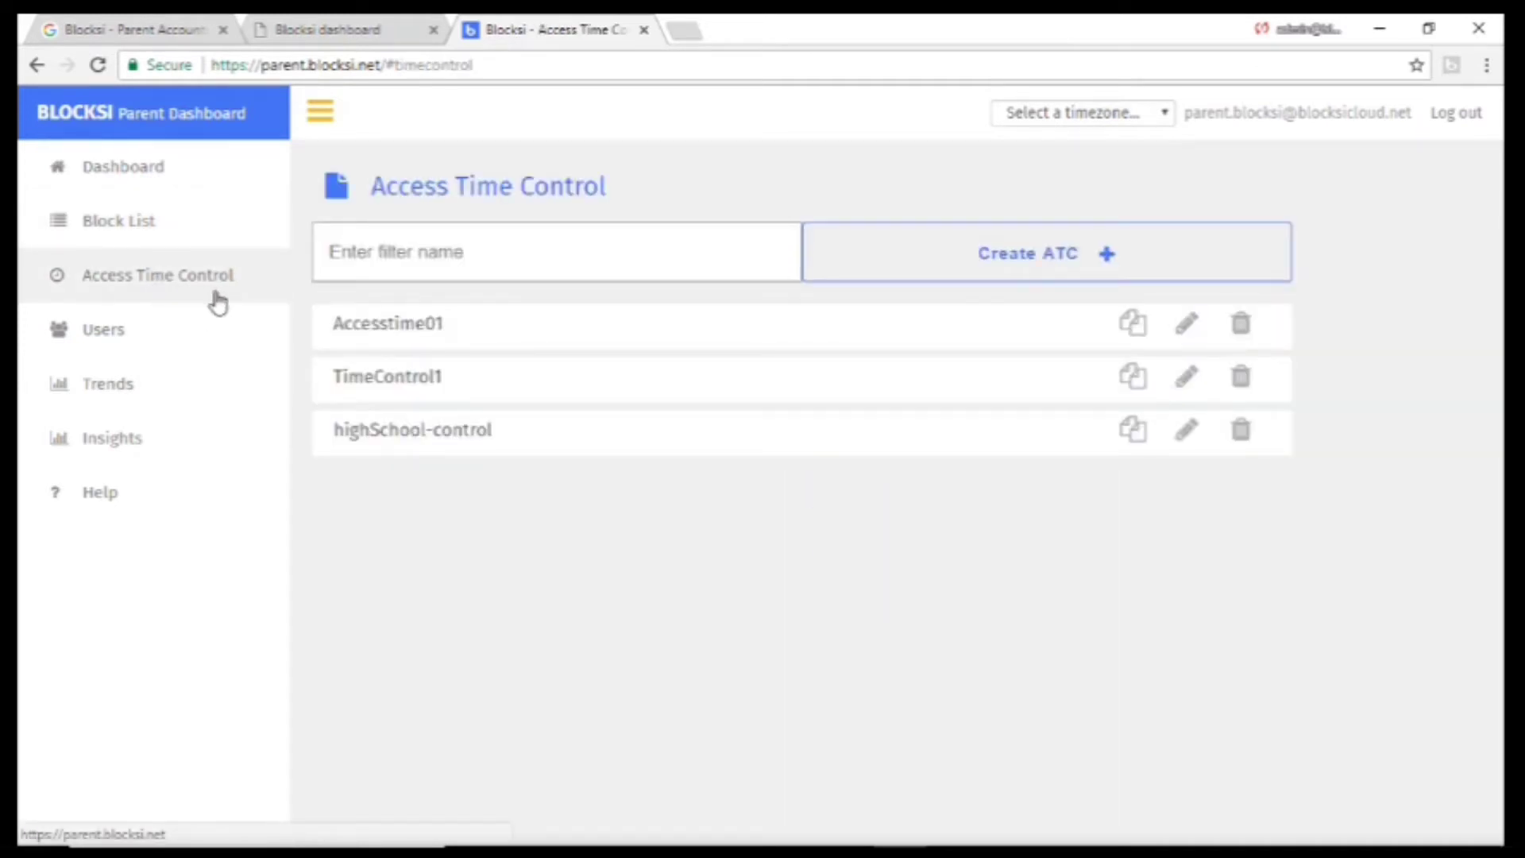
Create a time control schedule named ATCList and start editing it.
{"action": "left_click", "coordinate": [597, 254]}
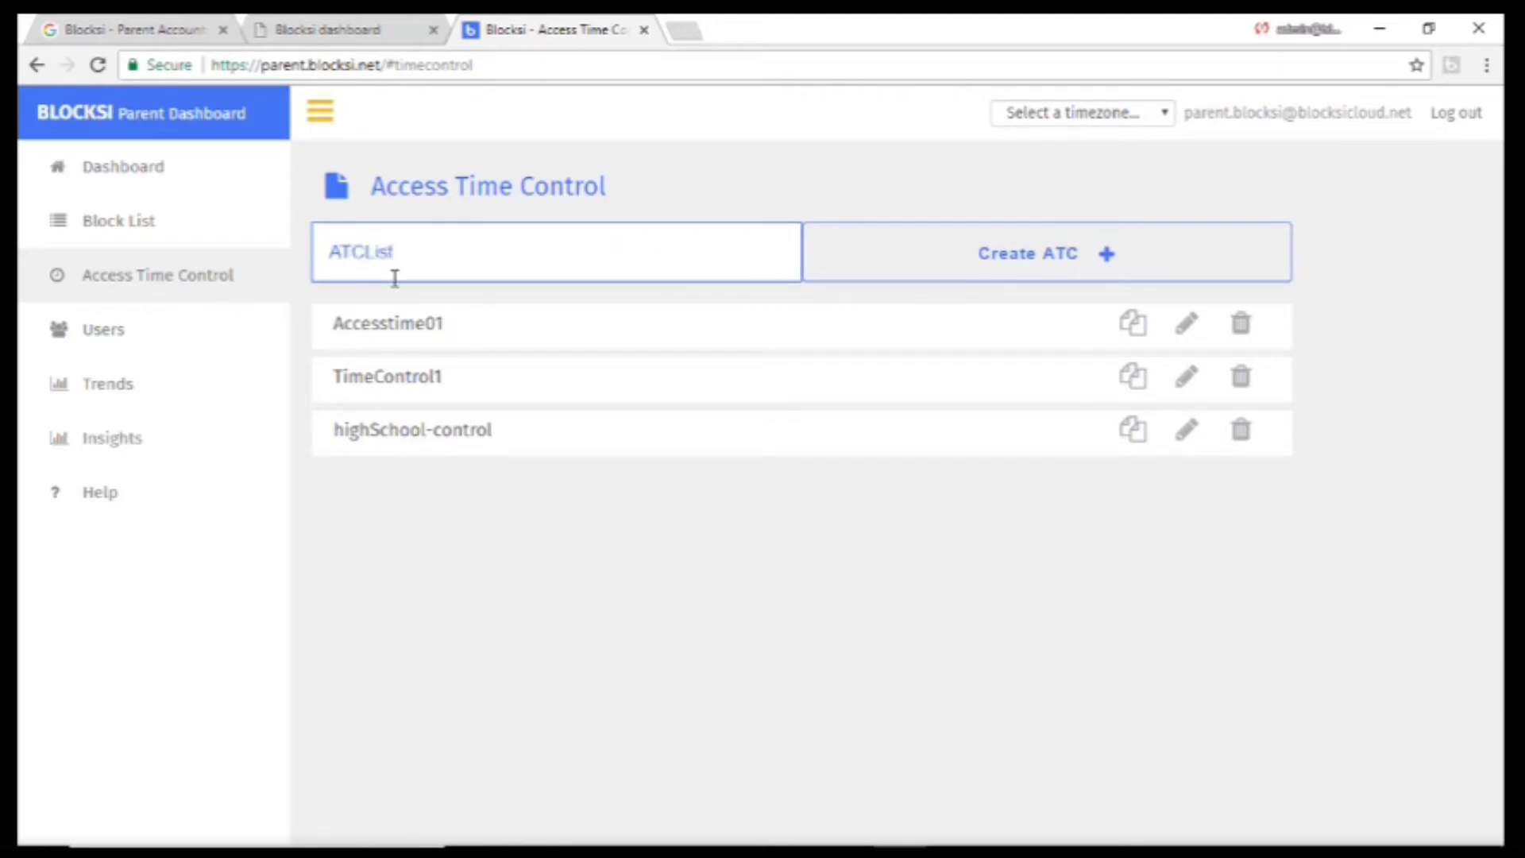
{"action": "left_click", "coordinate": [1011, 251]}
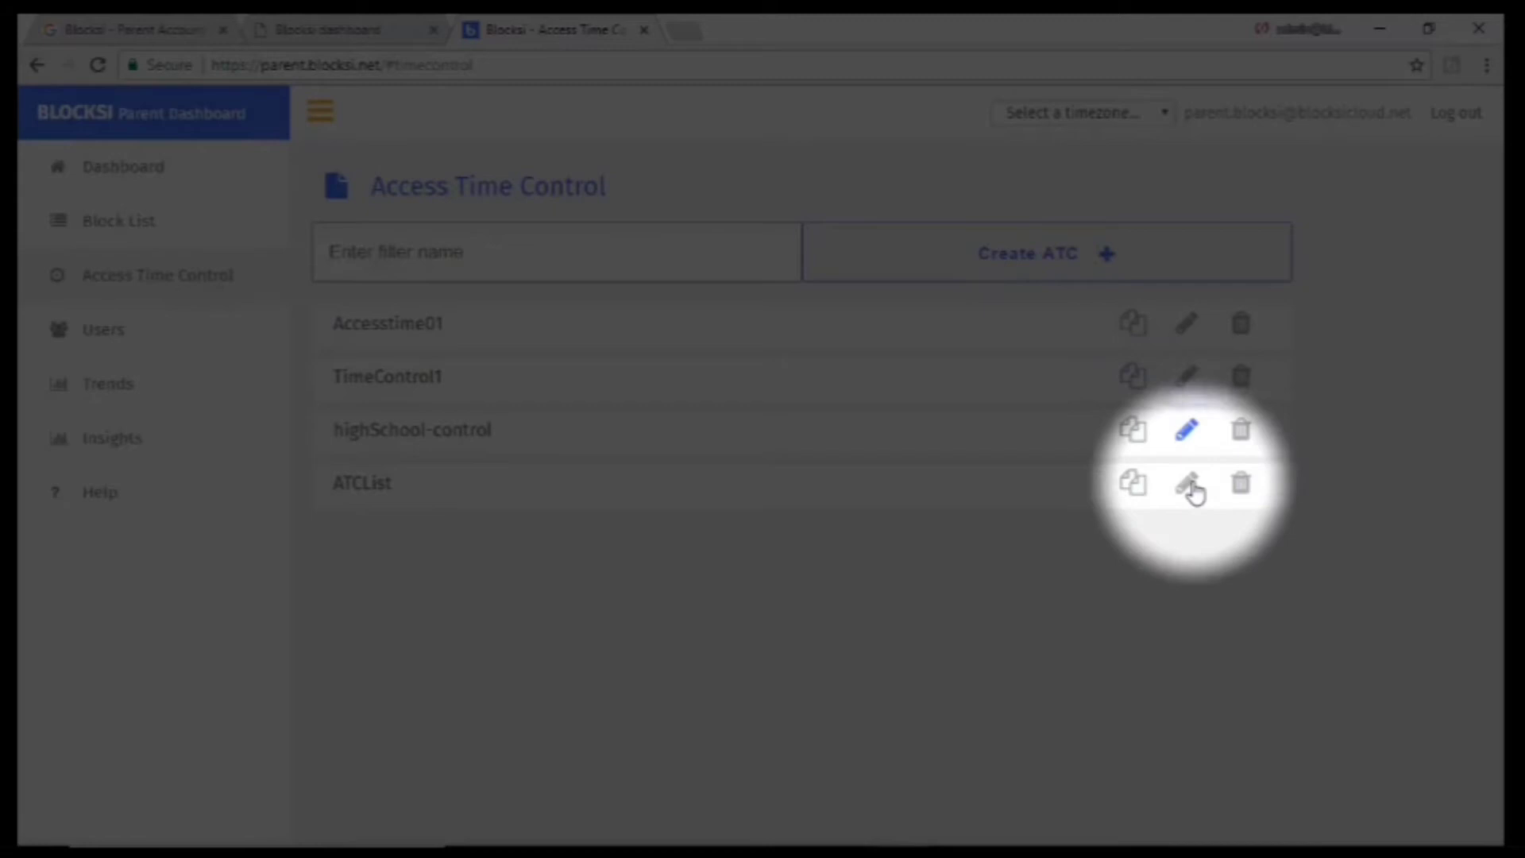
{"action": "left_click", "coordinate": [1184, 492]}
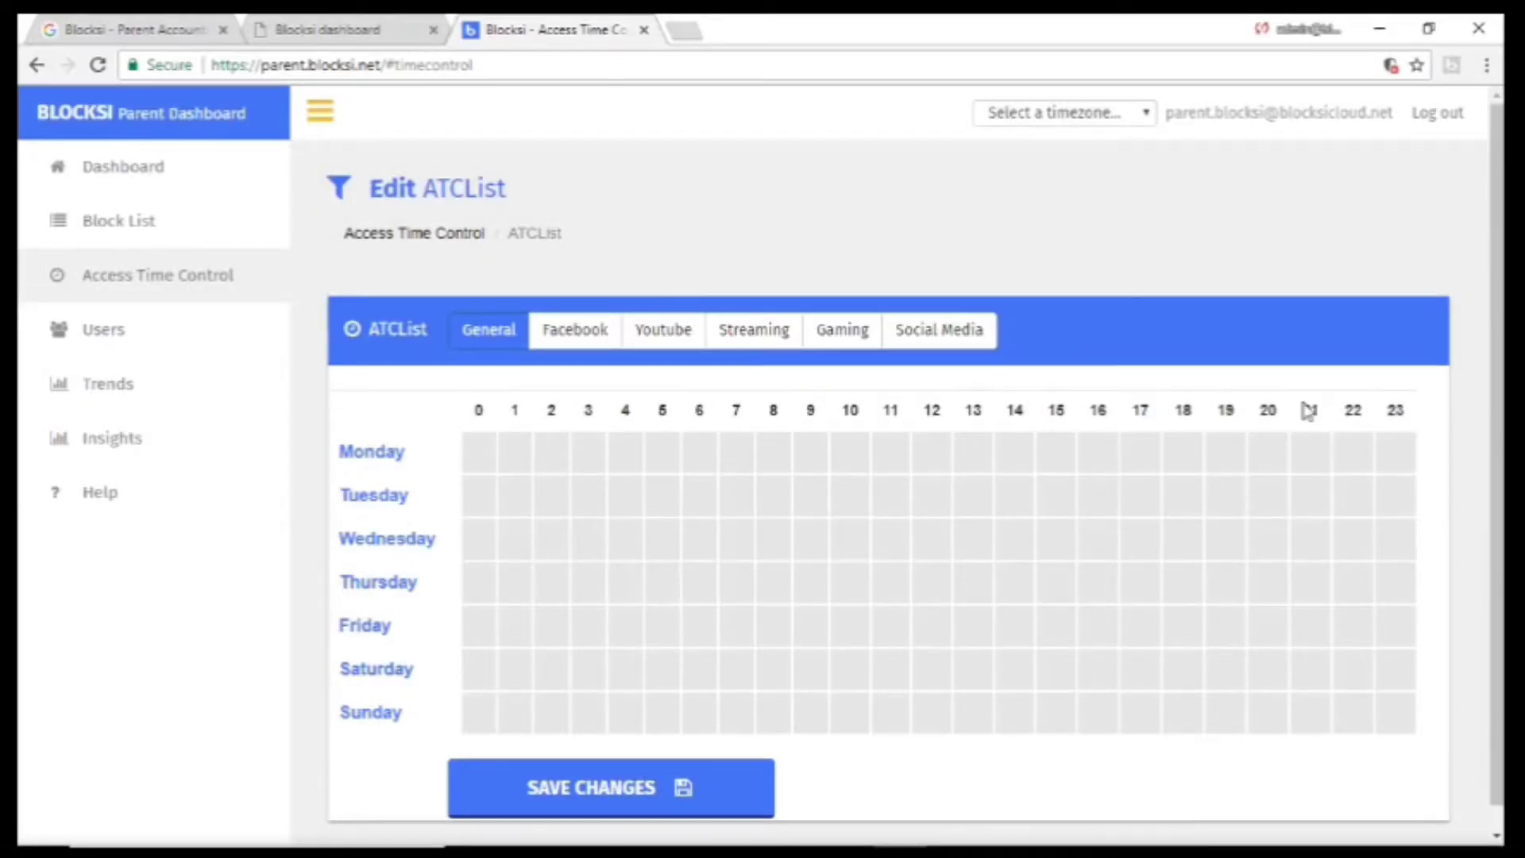
Block hours 0–6 every day and hours 21–23 on most days, then save ATCList.
{"action": "left_click_drag", "start_coordinate": [554, 486], "coordinate": [693, 708]}
{"action": "left_click_drag", "start_coordinate": [1311, 441], "coordinate": [1390, 627]}
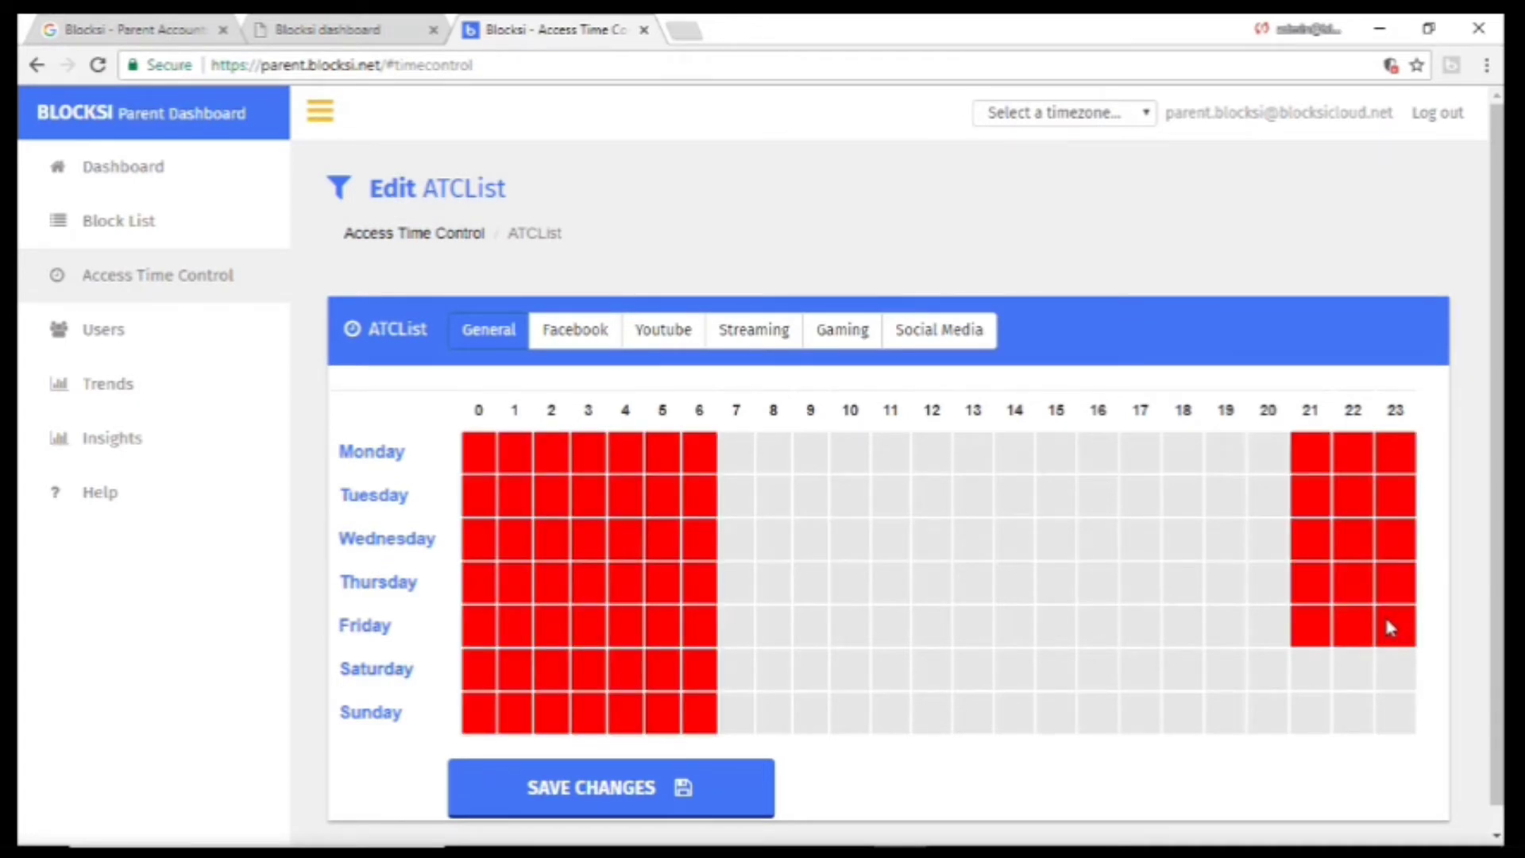
{"action": "left_click", "coordinate": [1389, 670]}
{"action": "left_click", "coordinate": [1388, 722]}
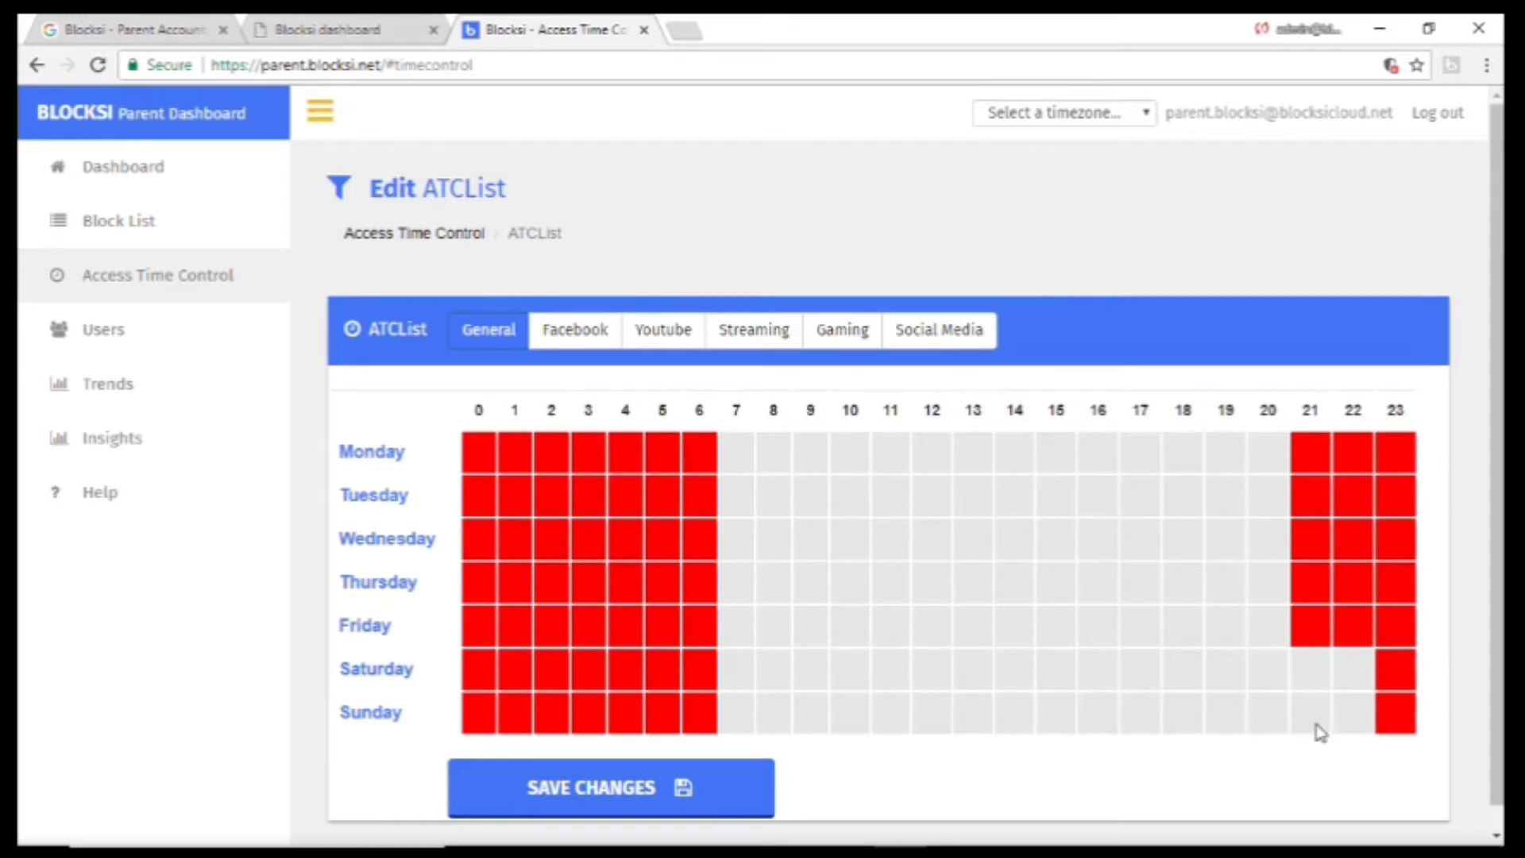
{"action": "left_click_drag", "start_coordinate": [1320, 732], "coordinate": [1358, 719]}
{"action": "left_click", "coordinate": [1297, 627]}
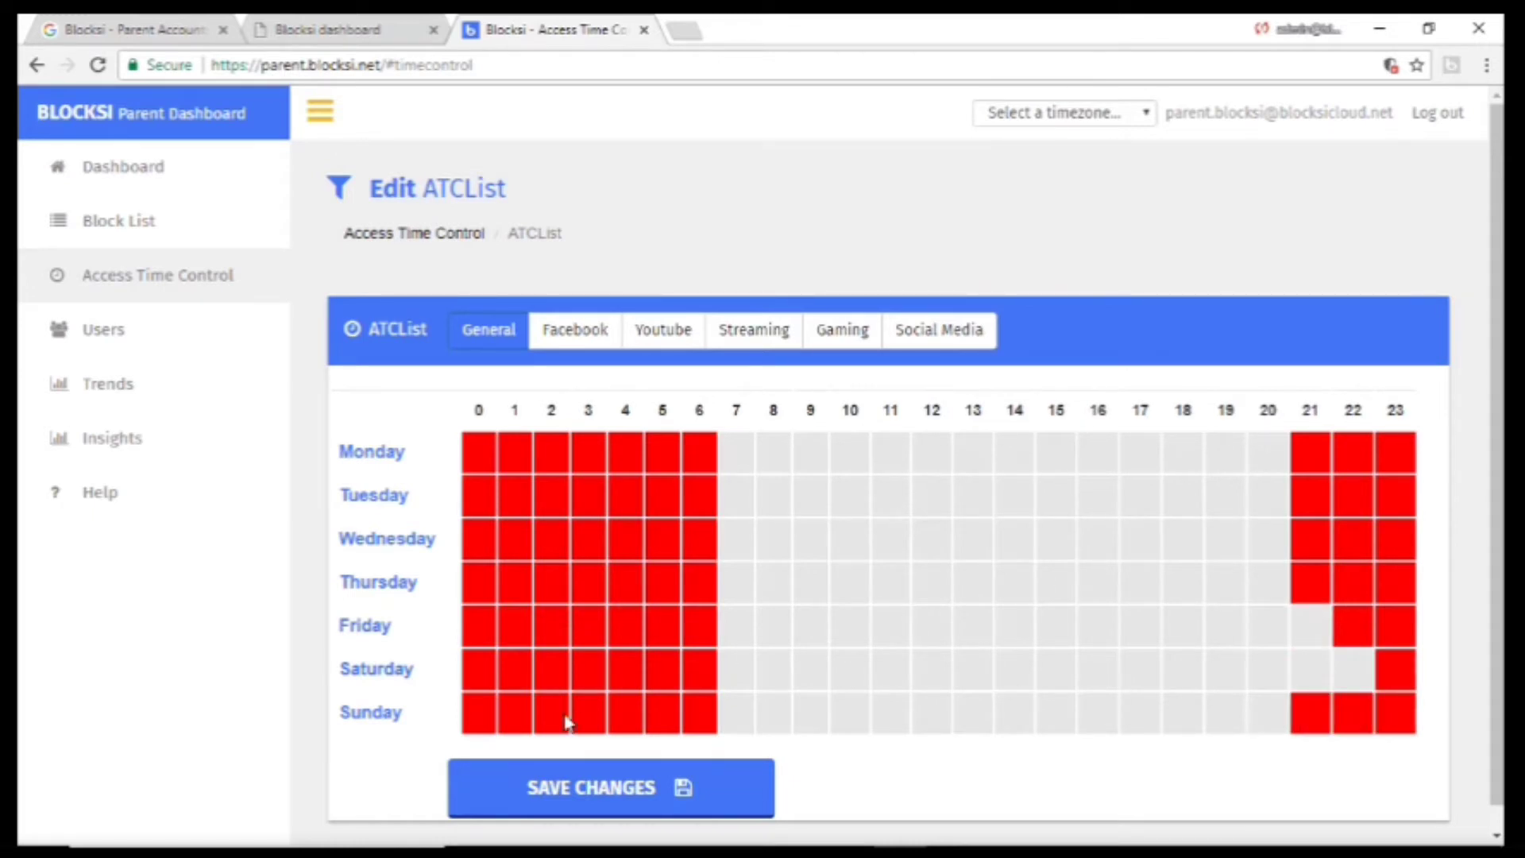
{"action": "left_click", "coordinate": [578, 791]}
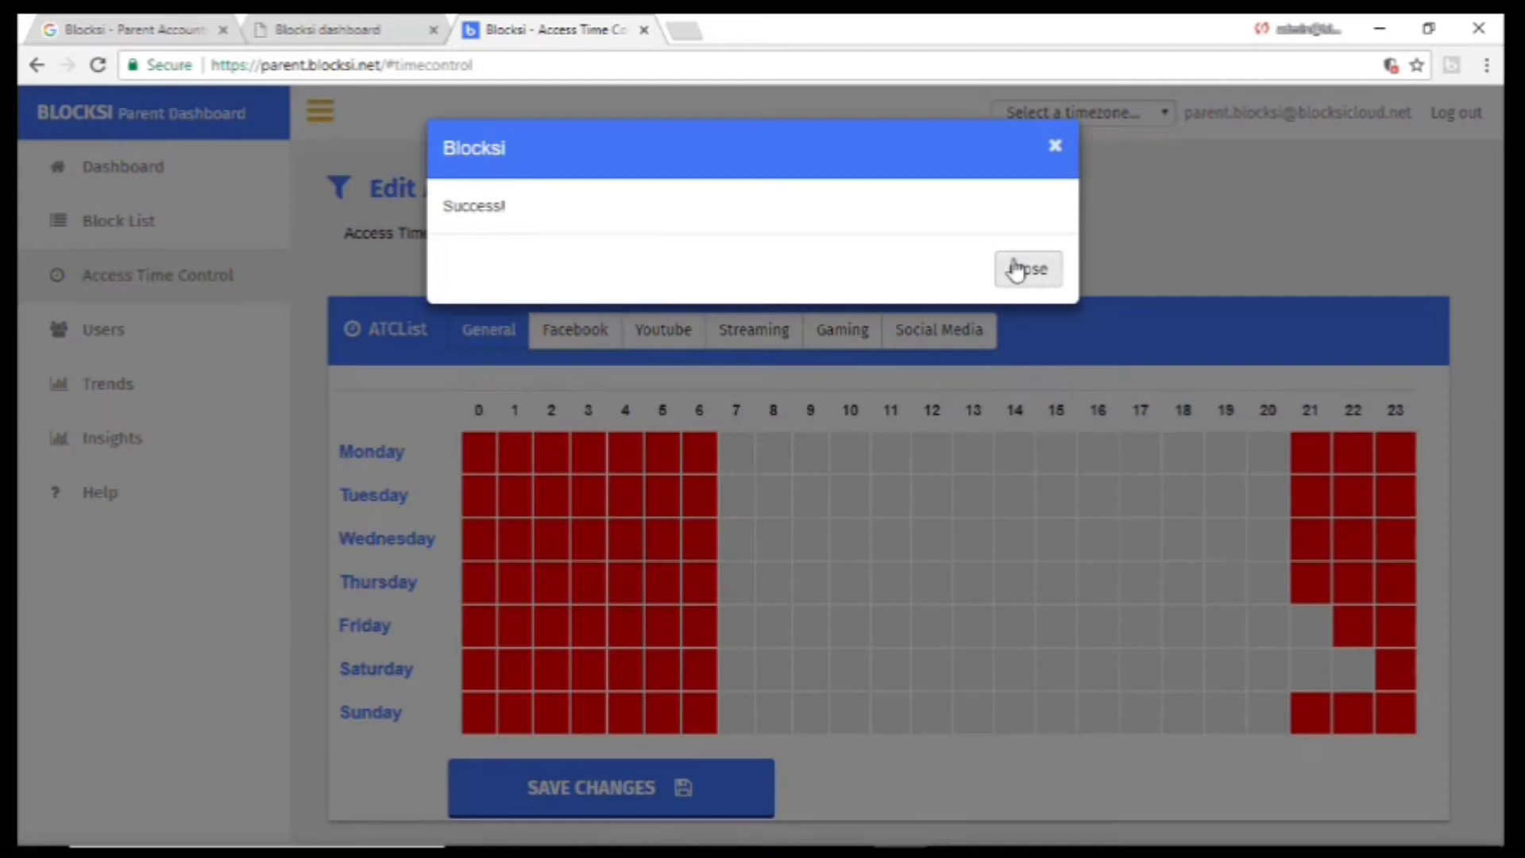
{"action": "left_click", "coordinate": [1017, 270]}
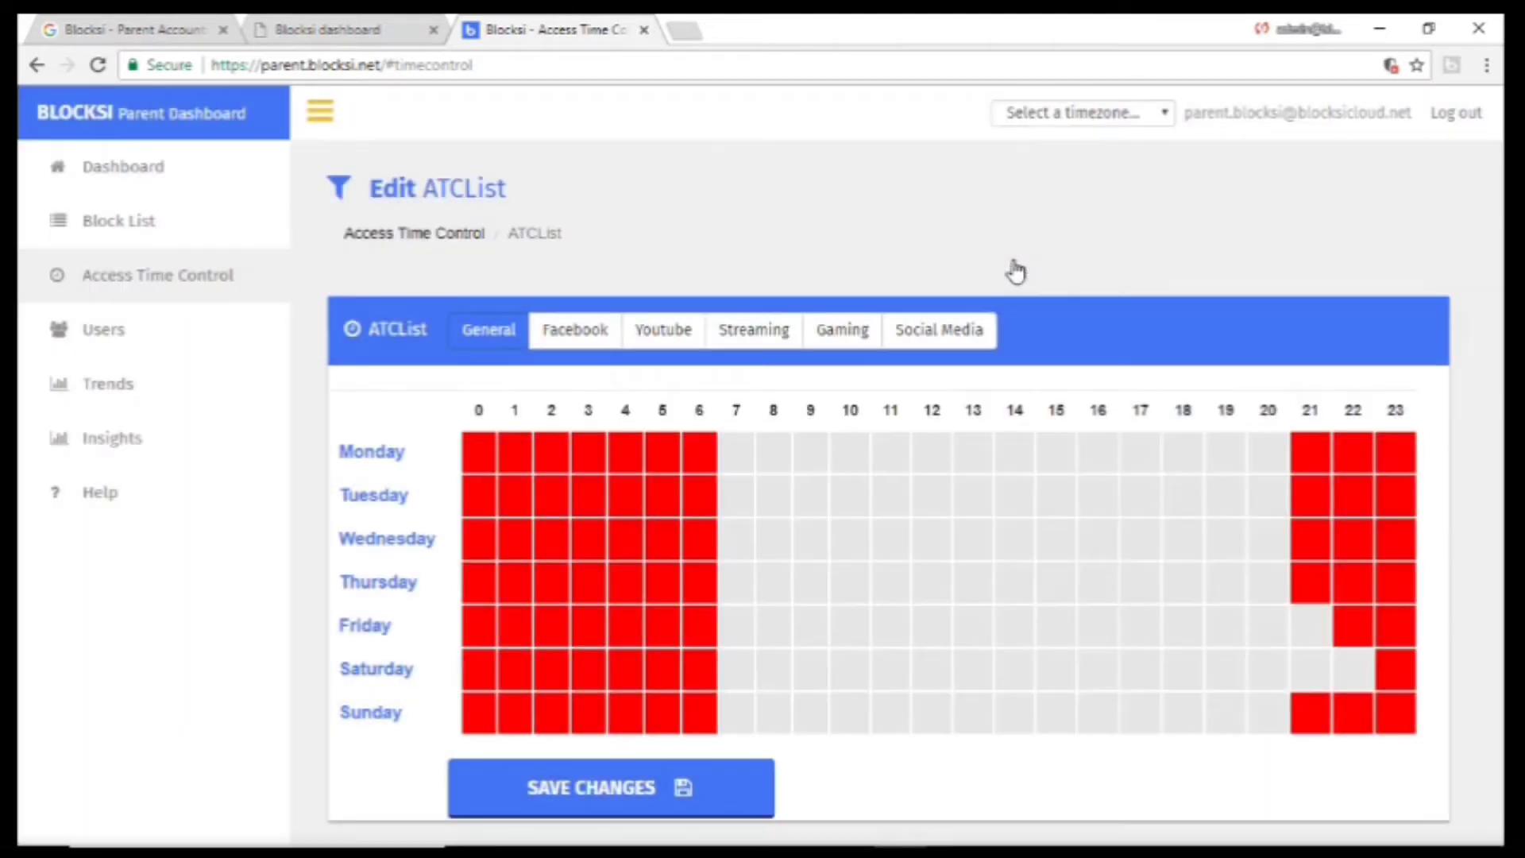
Review the Facebook, Youtube, Streaming, Gaming and Social Media schedules, returning to General.
{"action": "left_click", "coordinate": [578, 332]}
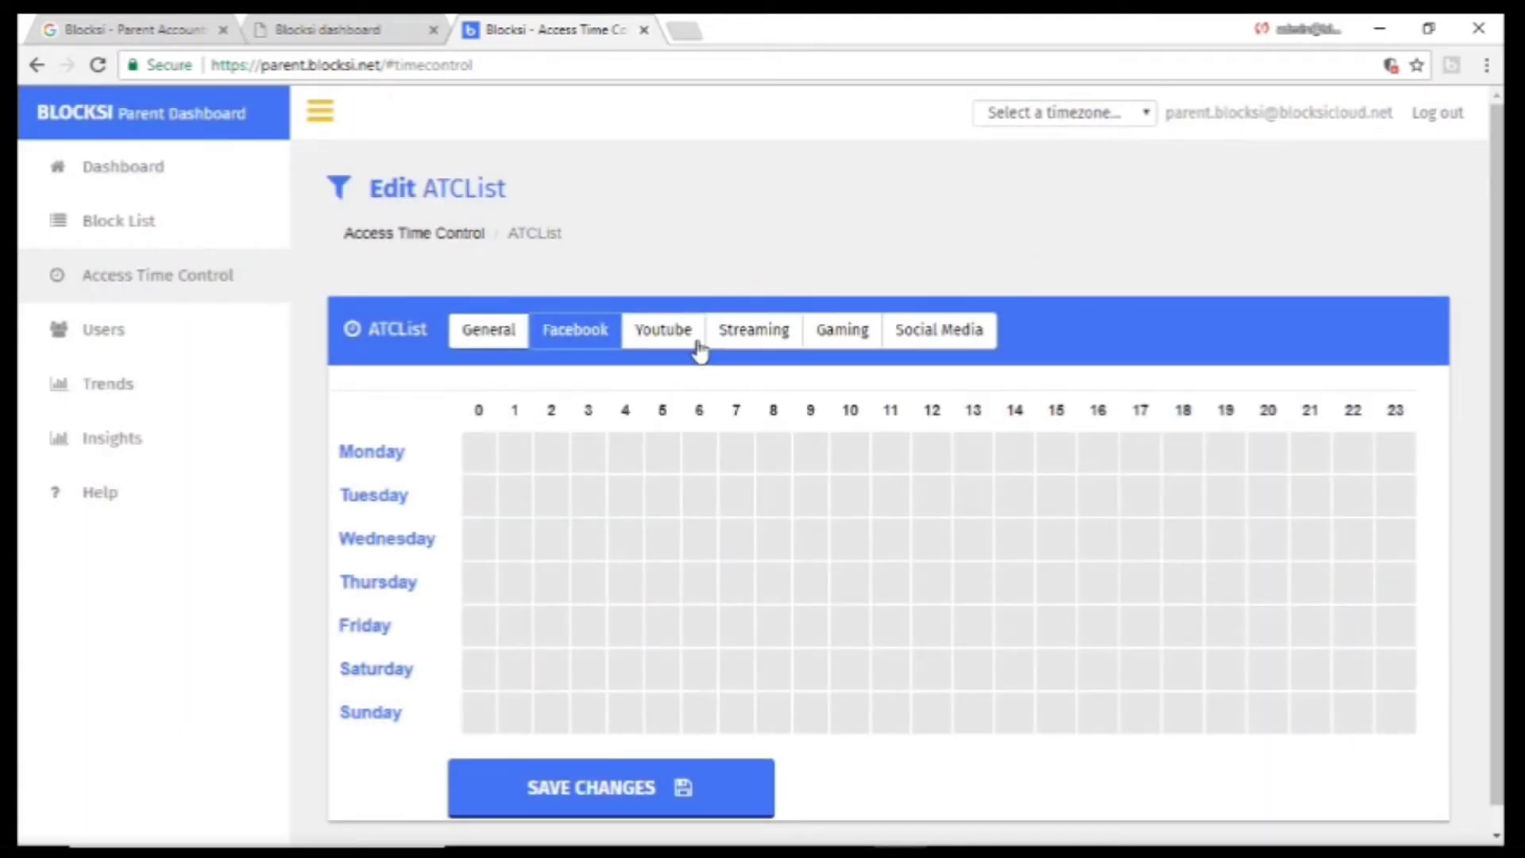
{"action": "left_click", "coordinate": [699, 350]}
{"action": "left_click", "coordinate": [755, 342]}
{"action": "left_click", "coordinate": [842, 351]}
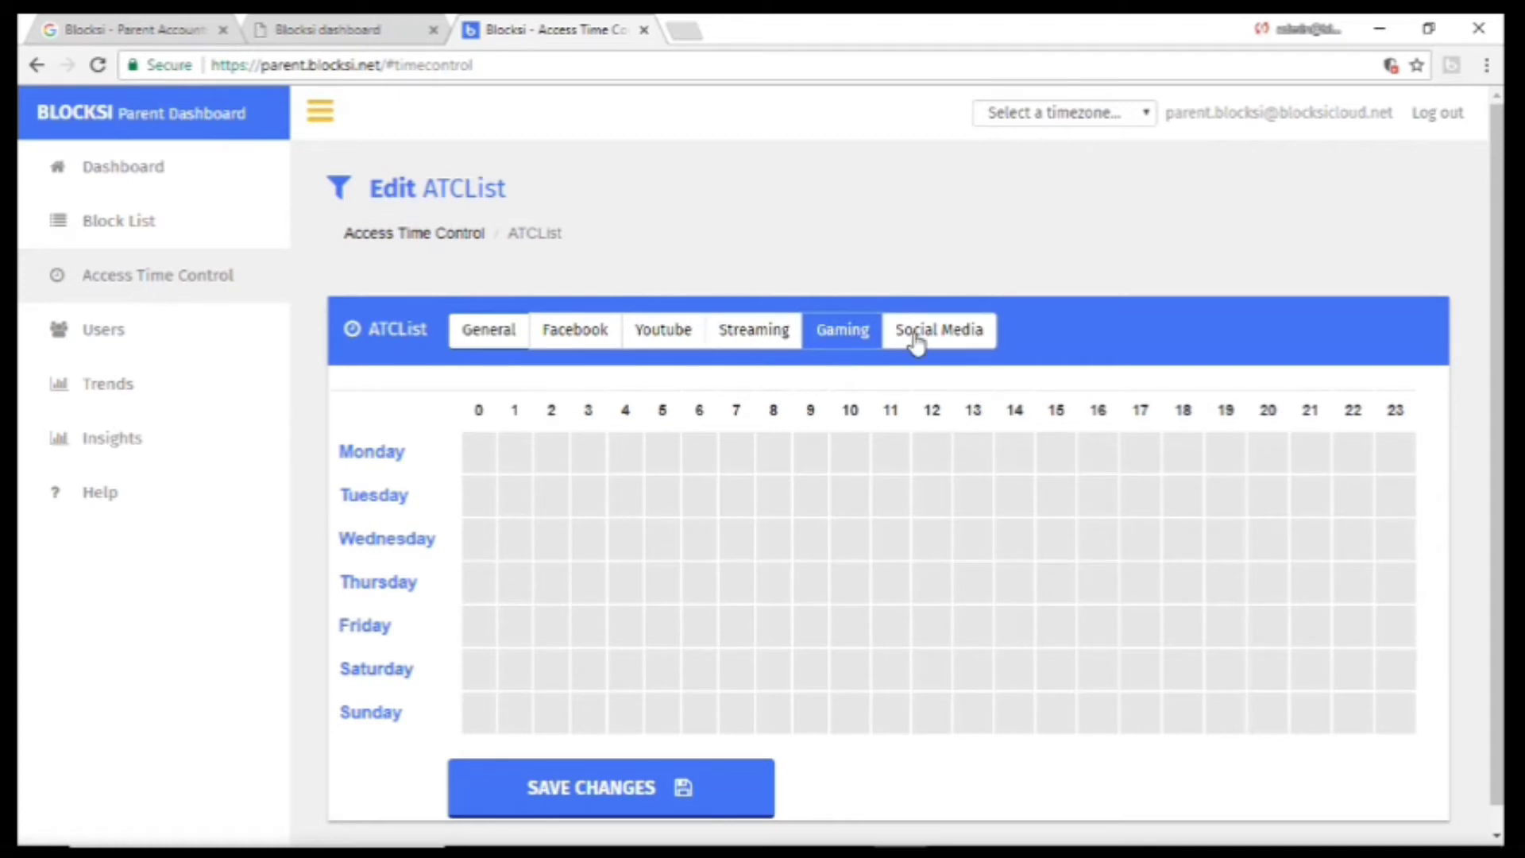
{"action": "left_click", "coordinate": [915, 341]}
{"action": "left_click", "coordinate": [470, 341]}
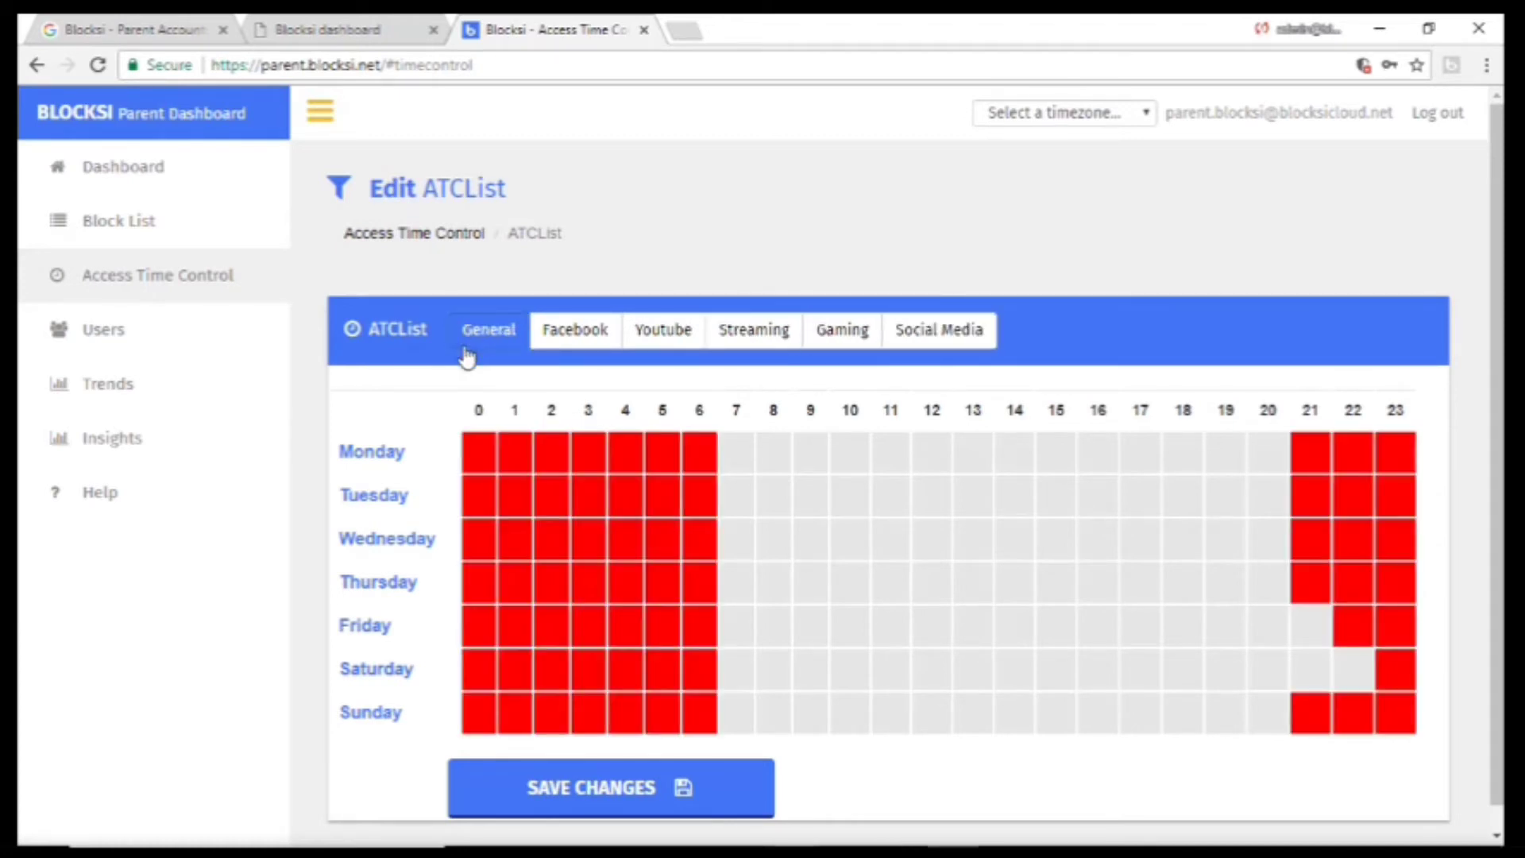
{"action": "left_click", "coordinate": [131, 351]}
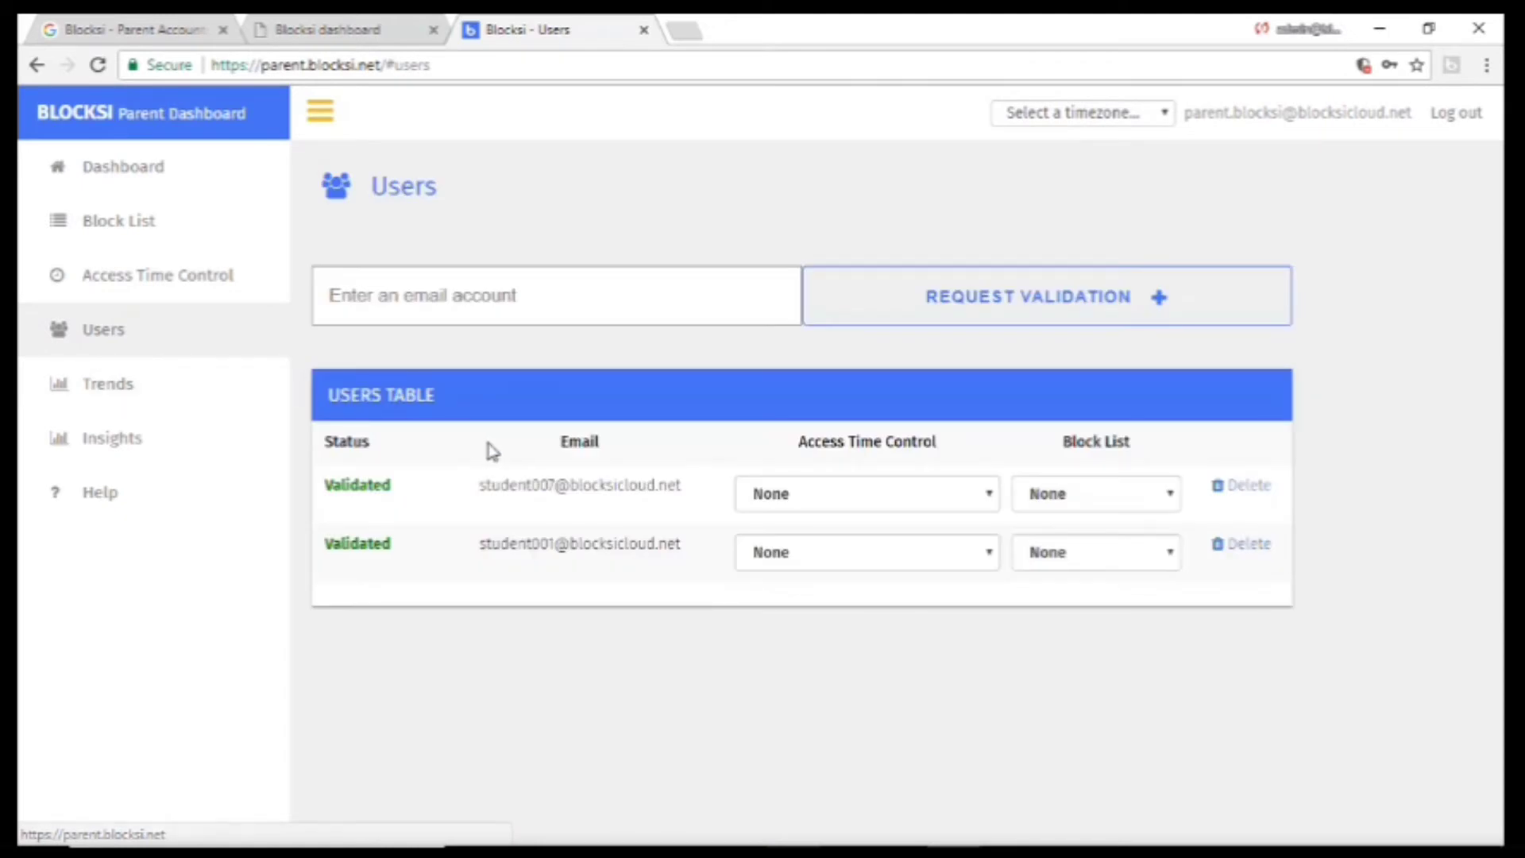
Assign the ATCList schedule and BlockList block list to the first child.
{"action": "left_click", "coordinate": [870, 505]}
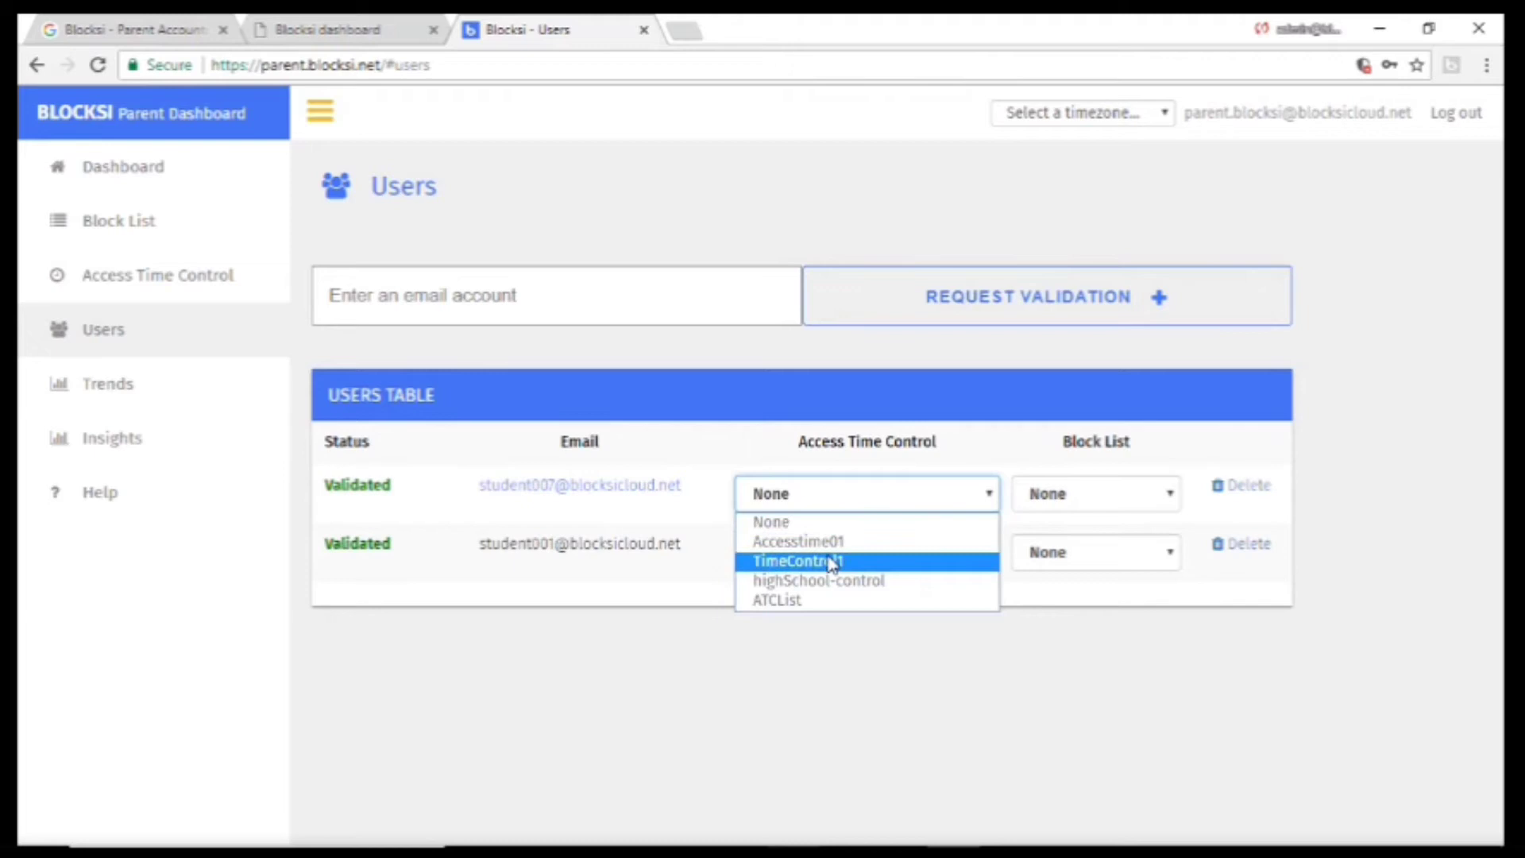
{"action": "left_click", "coordinate": [955, 509]}
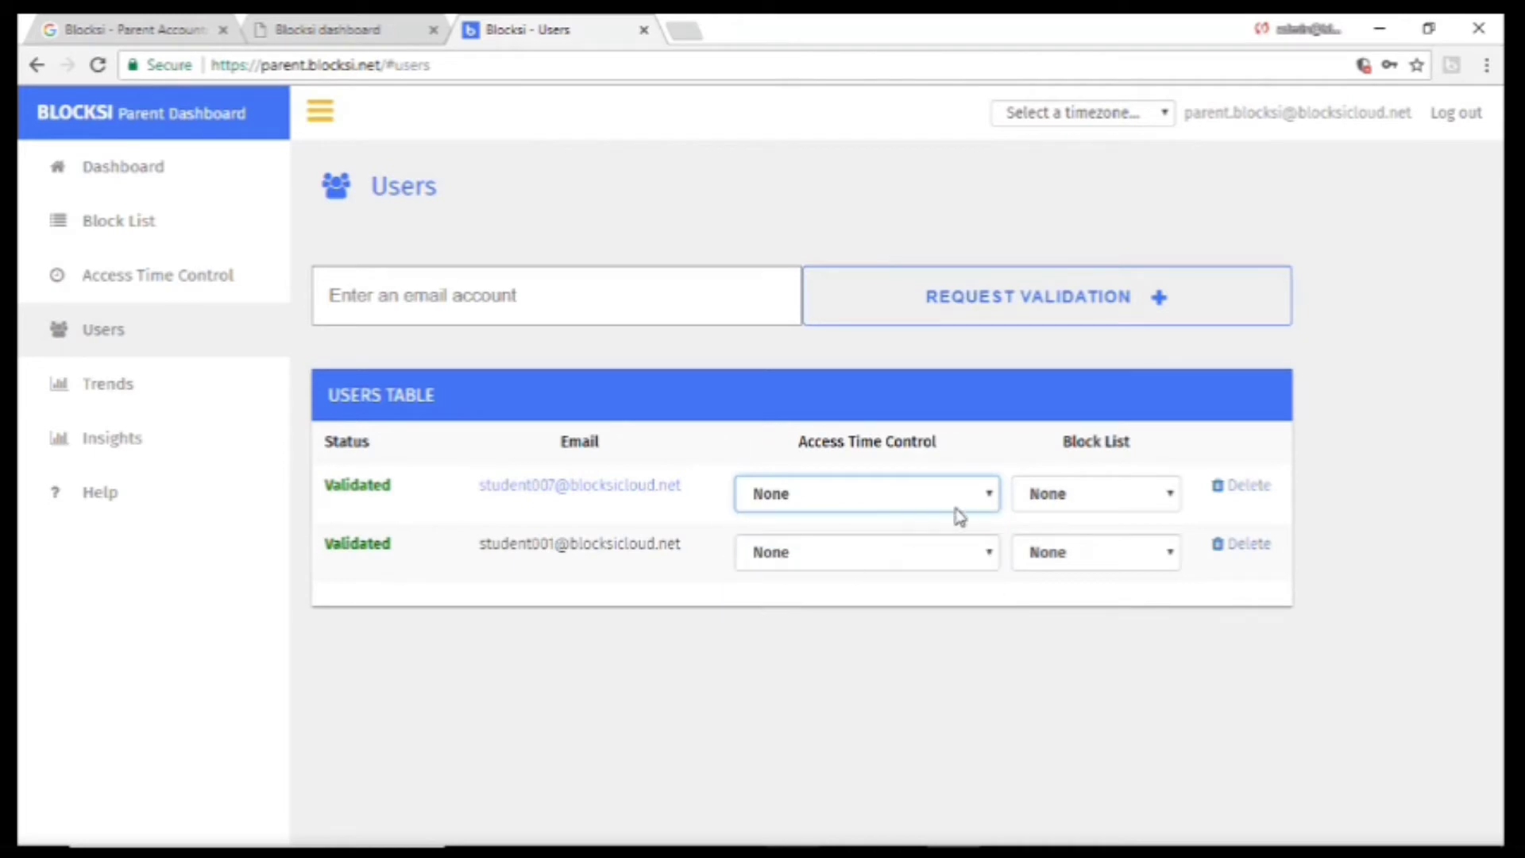
{"action": "left_click", "coordinate": [1050, 499]}
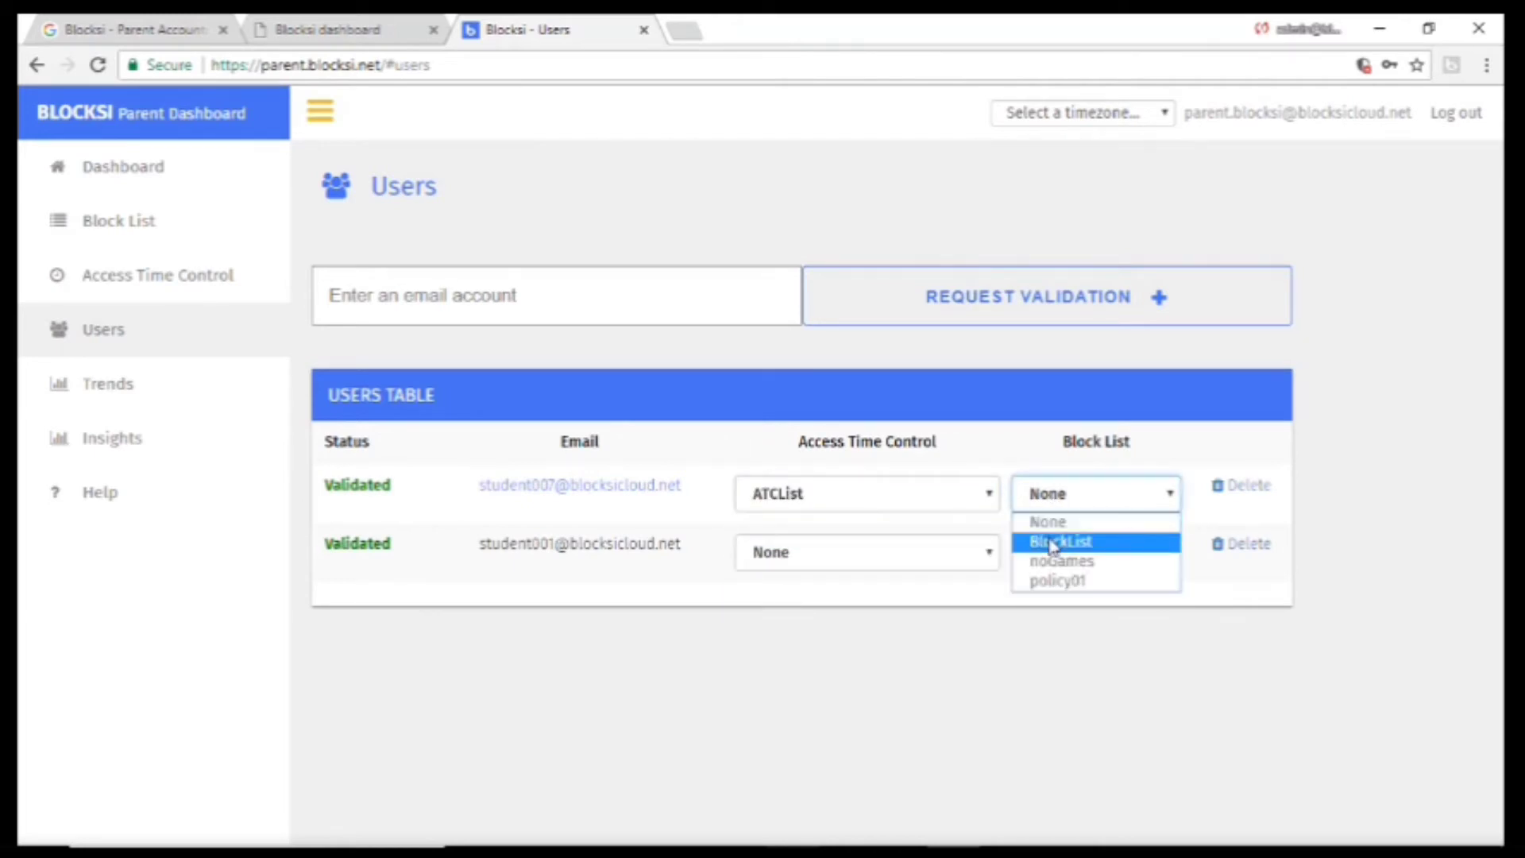
{"action": "left_click", "coordinate": [1052, 543]}
Assign the Accesstime01 schedule and noGames block list to the second child.
{"action": "left_click", "coordinate": [931, 555]}
{"action": "left_click", "coordinate": [836, 601]}
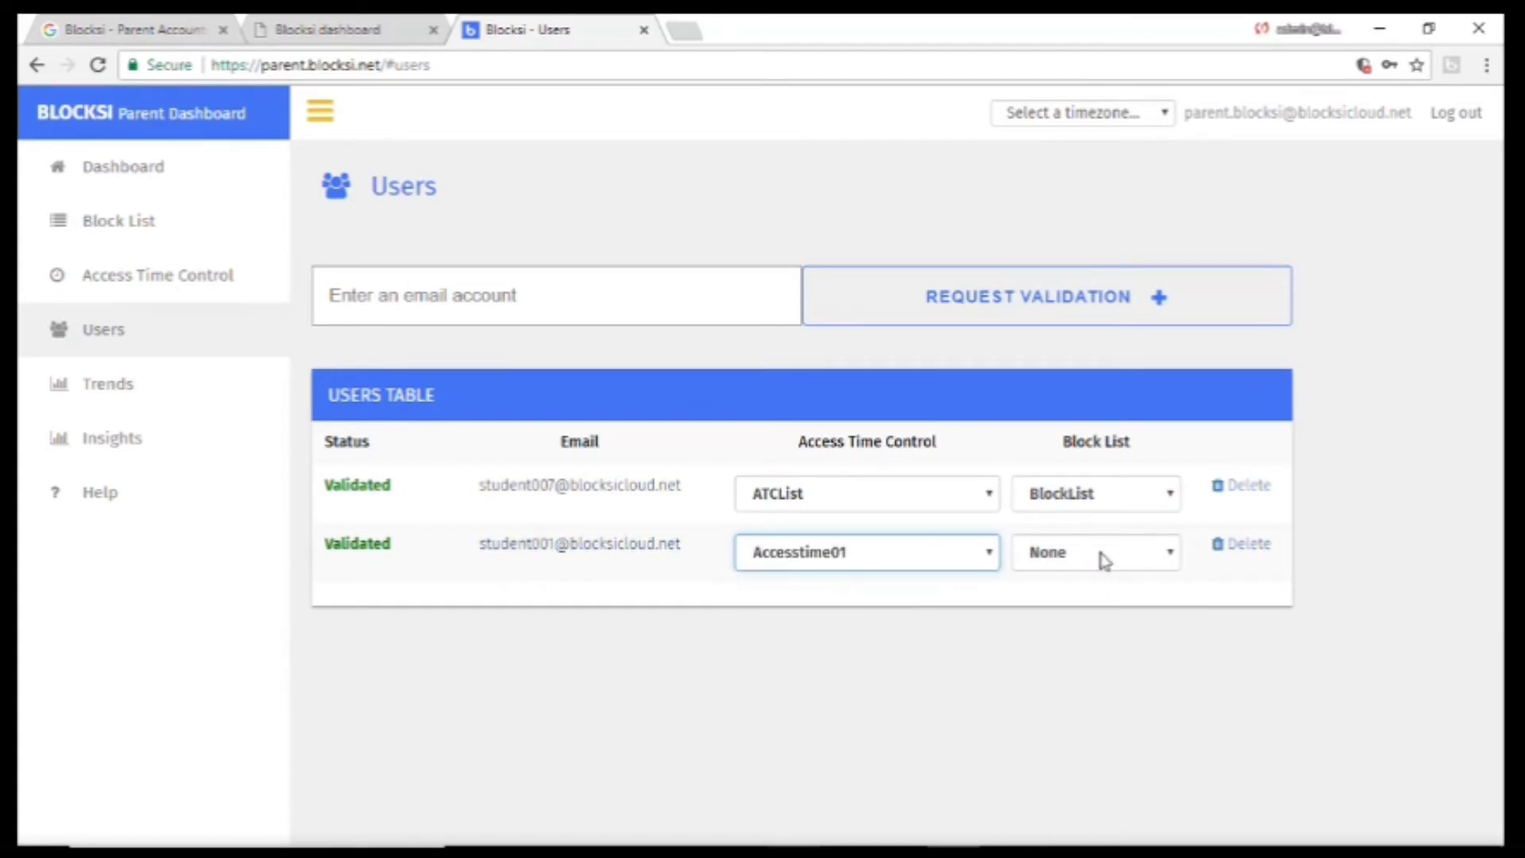
{"action": "left_click", "coordinate": [1107, 560]}
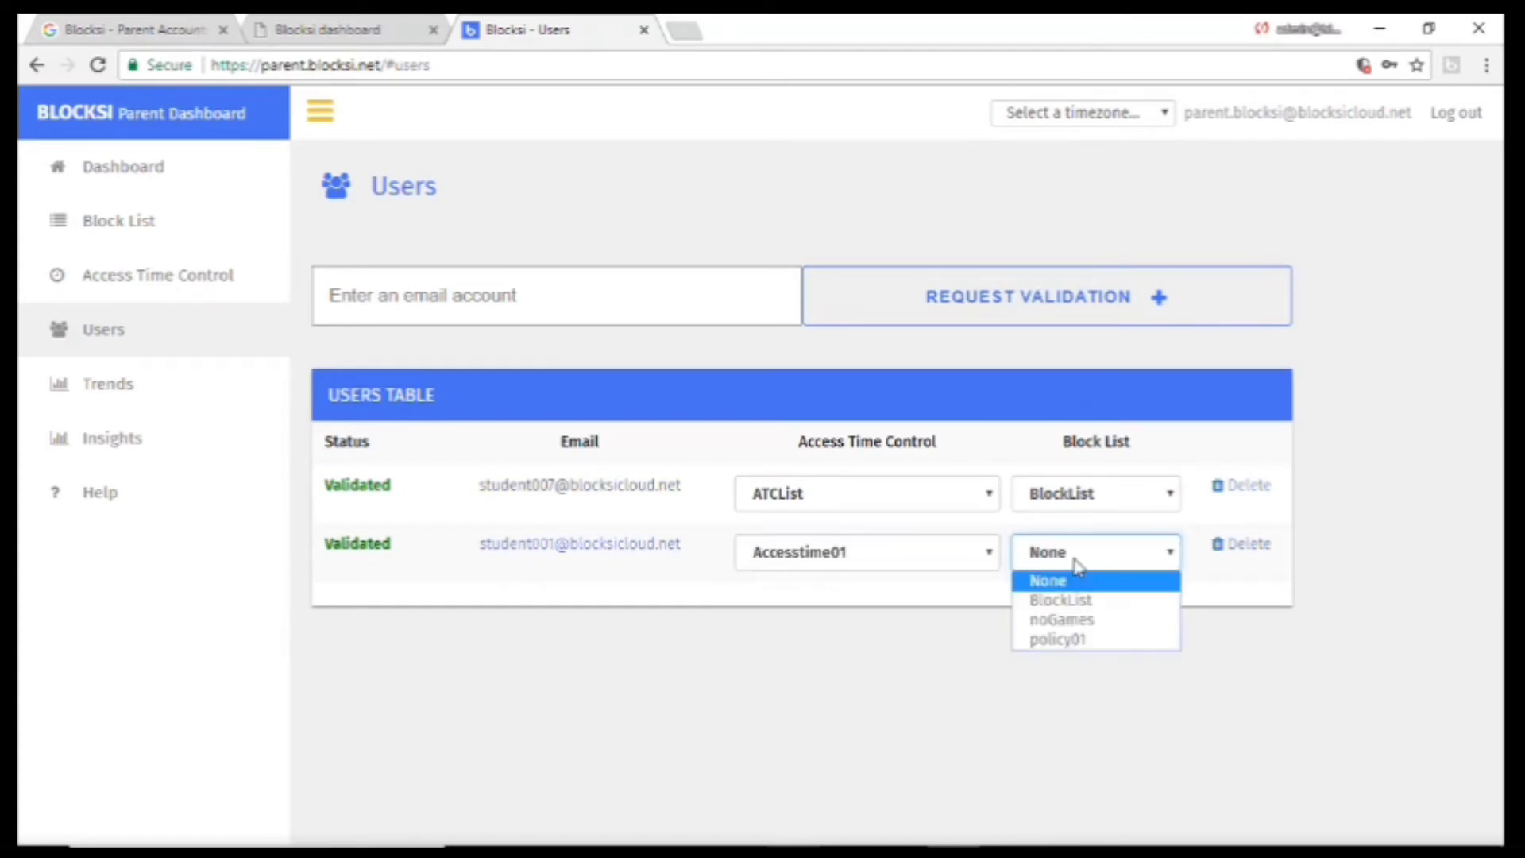
{"action": "left_click", "coordinate": [1078, 621]}
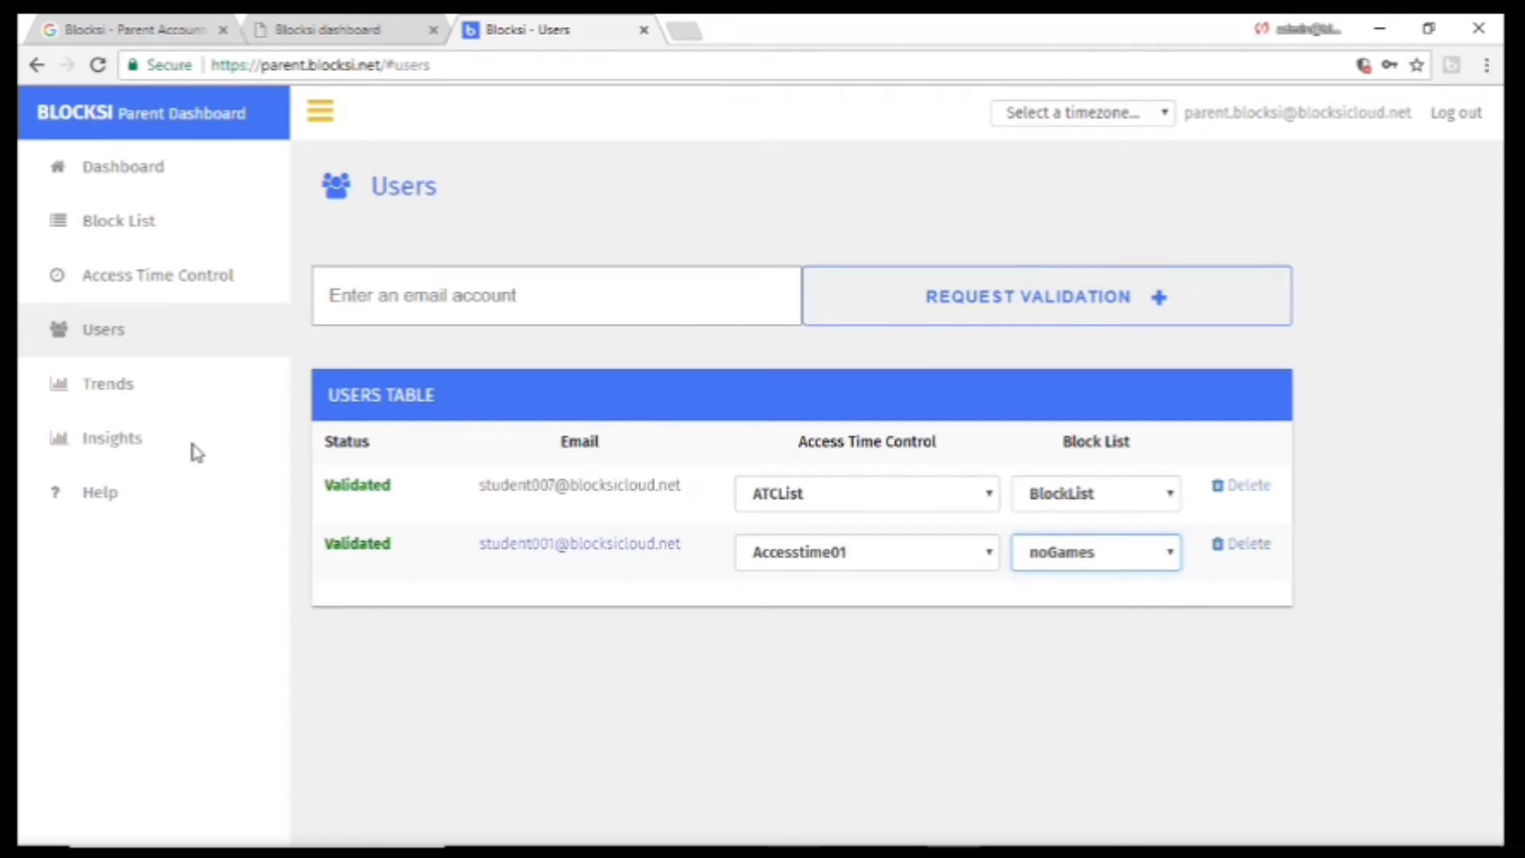
{"action": "left_click", "coordinate": [163, 406]}
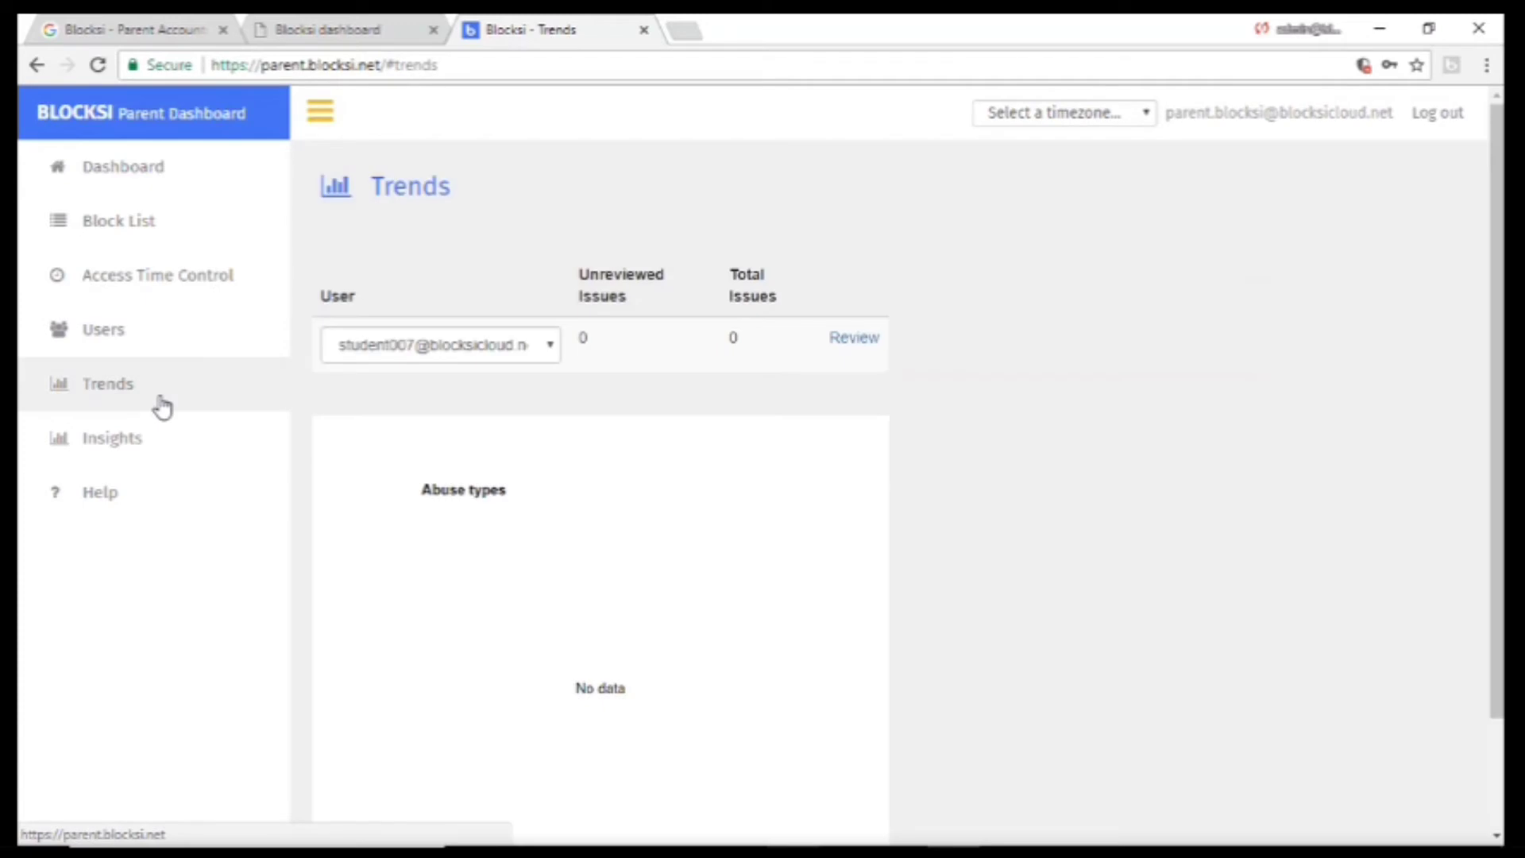
Show the abuse-type trends for the second child.
{"action": "left_click", "coordinate": [412, 346]}
{"action": "left_click", "coordinate": [391, 395]}
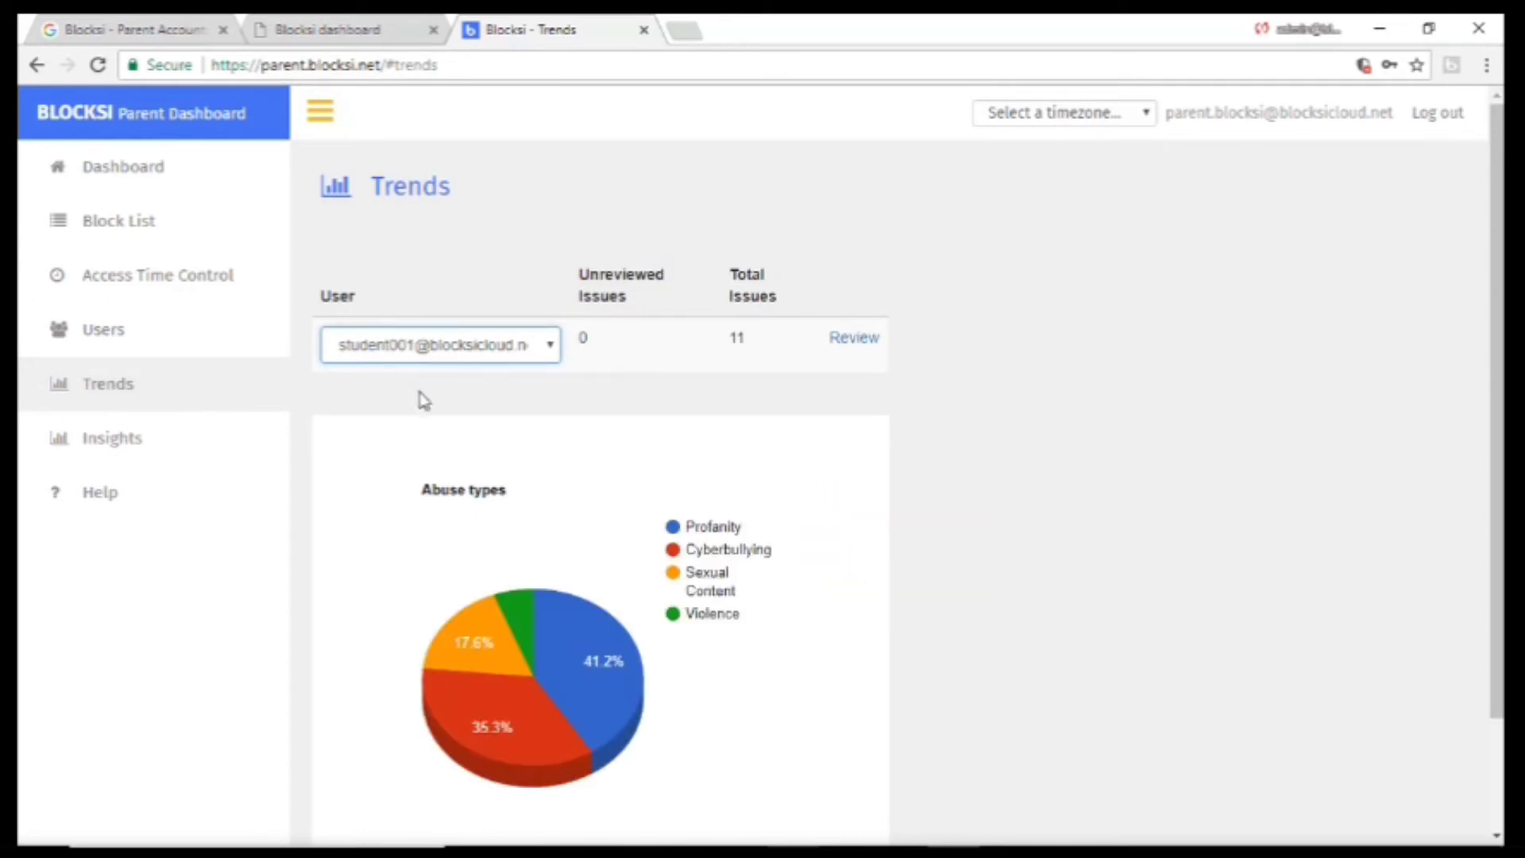
{"action": "scroll", "coordinate": [585, 474], "scroll_direction": "down", "scroll_amount": 1}
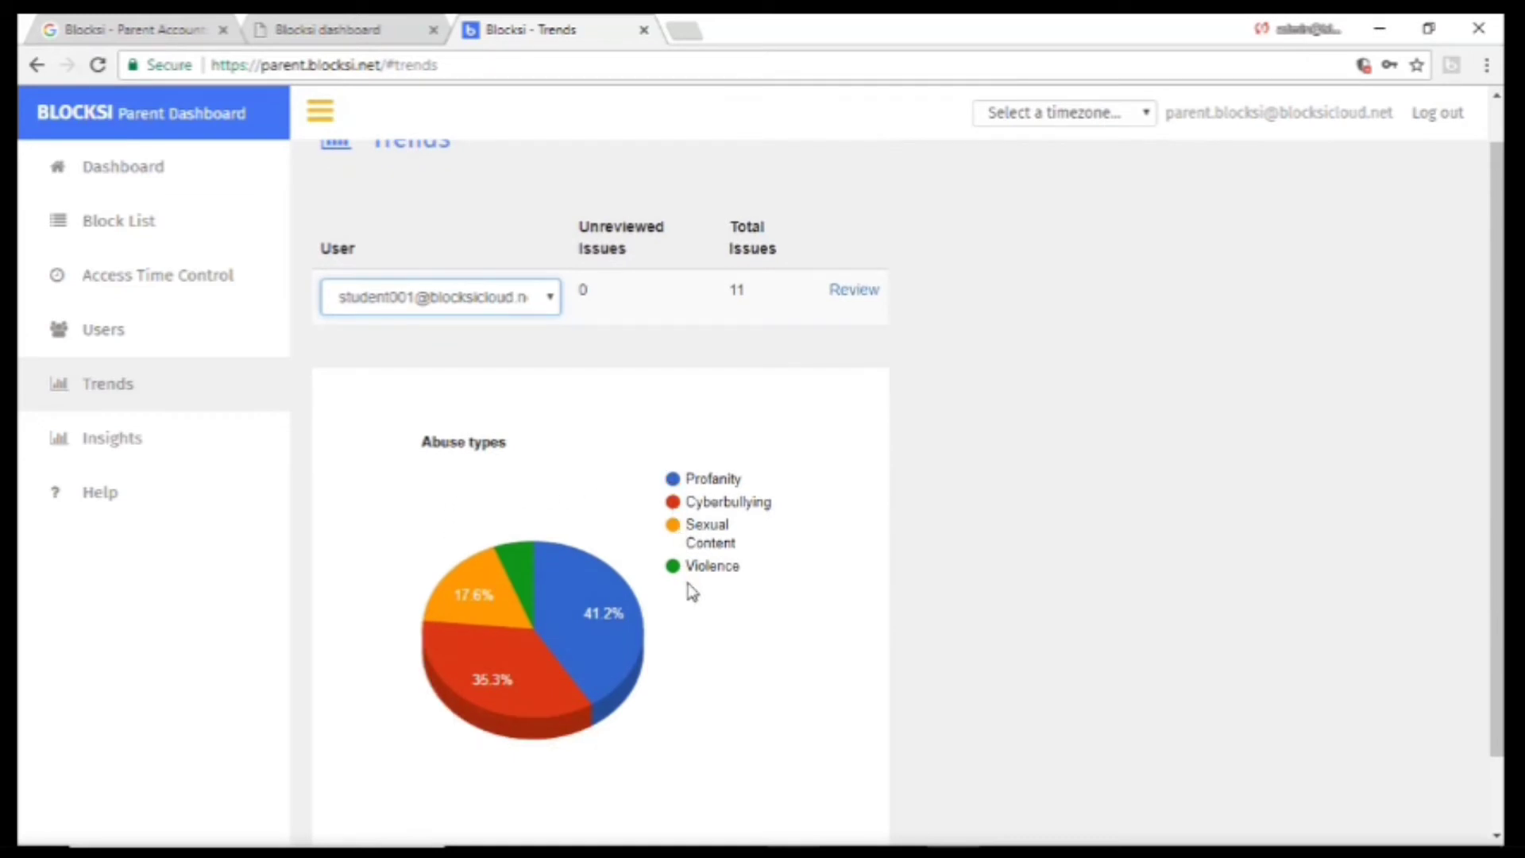
List the second child's 11 reviewed issues and open a Cyberbullying issue's details.
{"action": "left_click", "coordinate": [856, 295]}
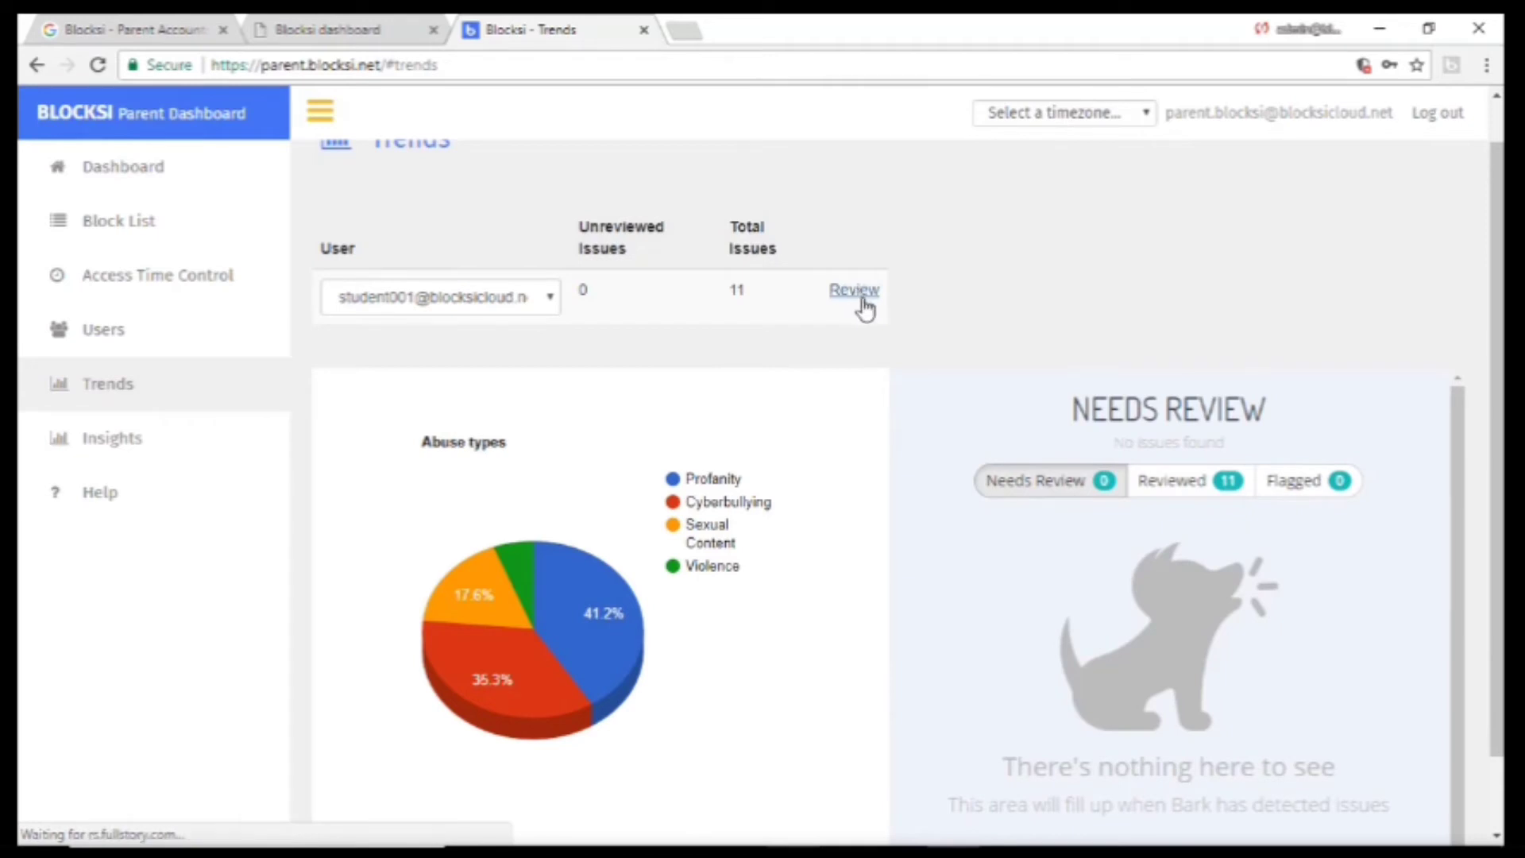
{"action": "left_click", "coordinate": [1207, 491]}
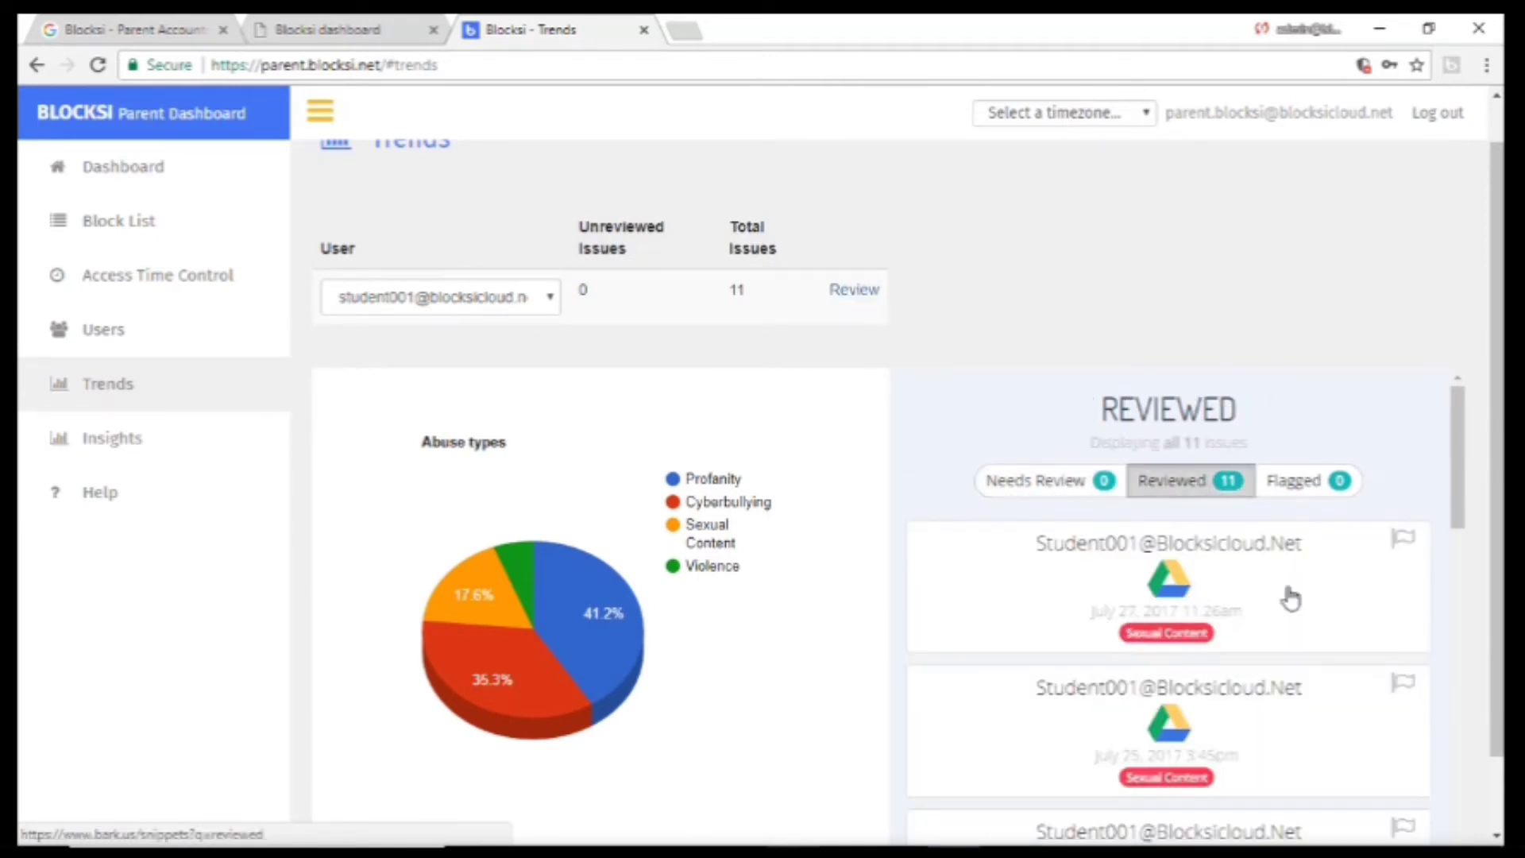
{"action": "scroll", "coordinate": [1446, 476], "scroll_direction": "down", "scroll_amount": 5}
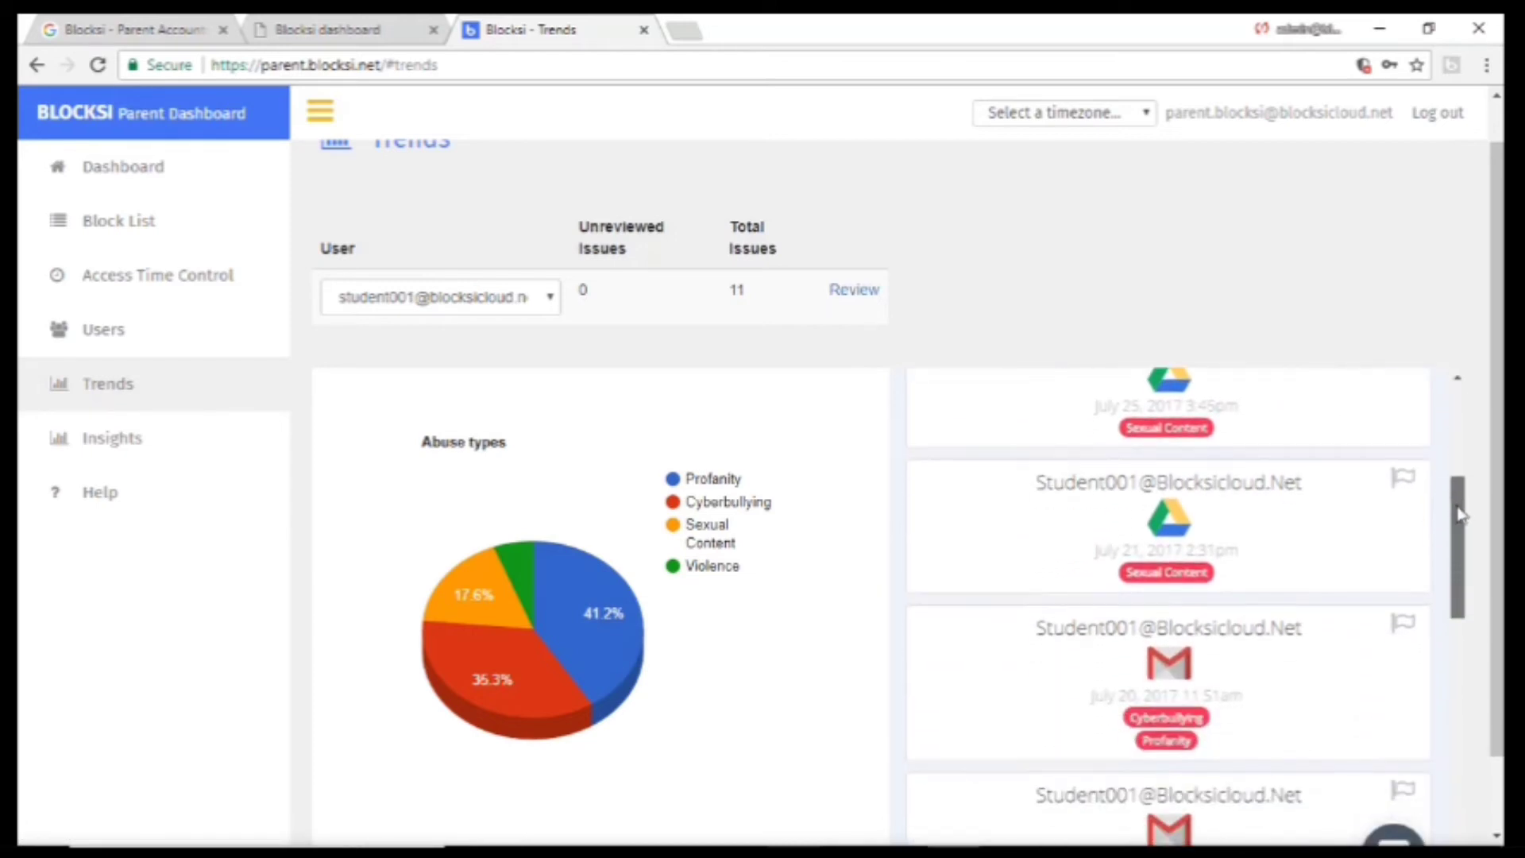
{"action": "left_click_drag", "start_coordinate": [1459, 515], "coordinate": [1439, 790]}
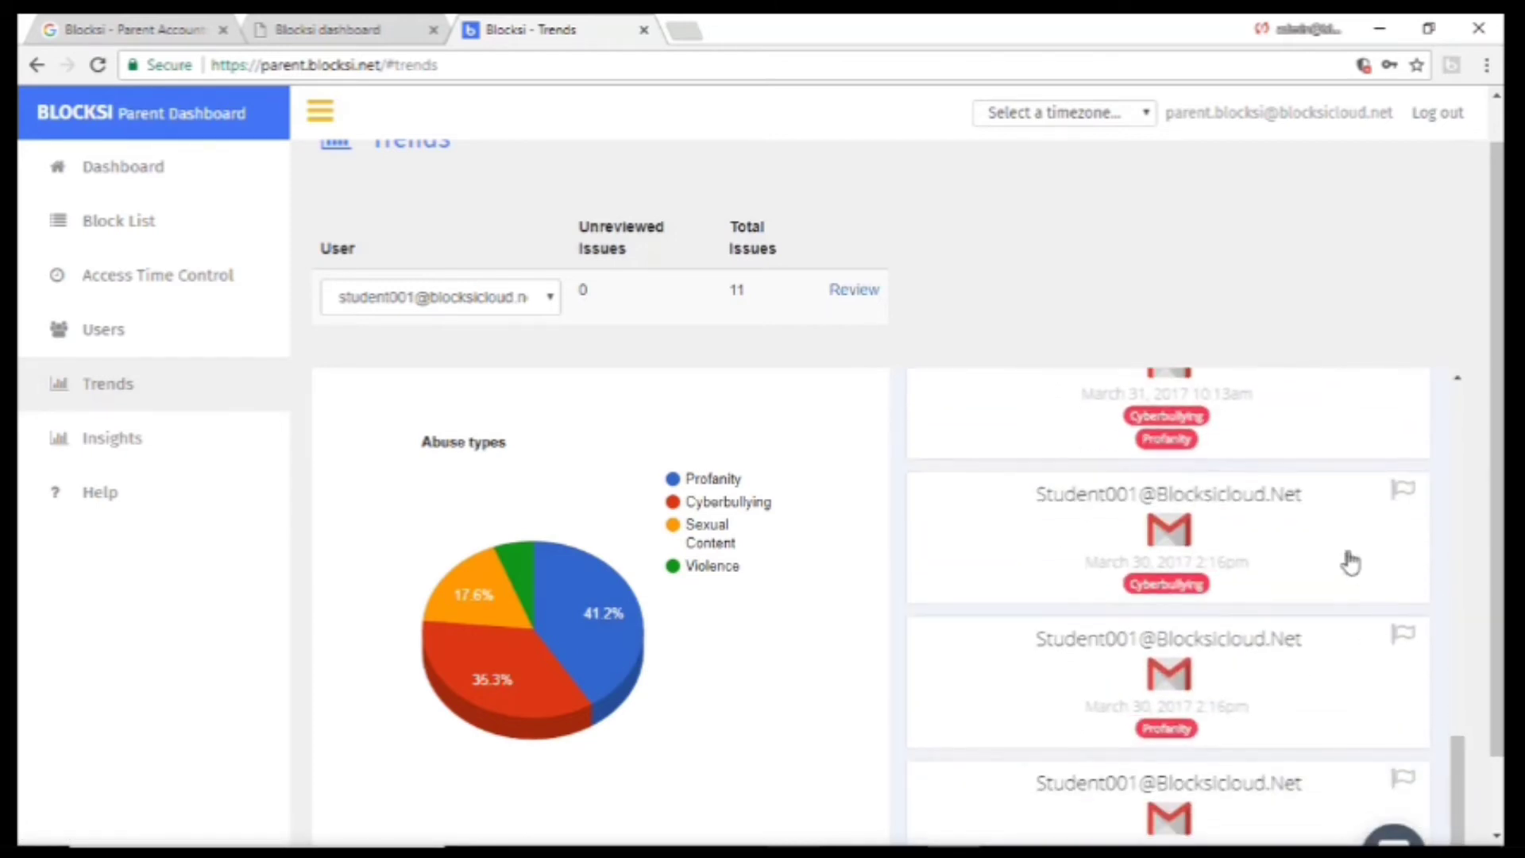
{"action": "left_click", "coordinate": [1193, 573]}
{"action": "scroll", "coordinate": [1342, 643], "scroll_direction": "up", "scroll_amount": 1}
{"action": "scroll", "coordinate": [908, 475], "scroll_direction": "down", "scroll_amount": 2}
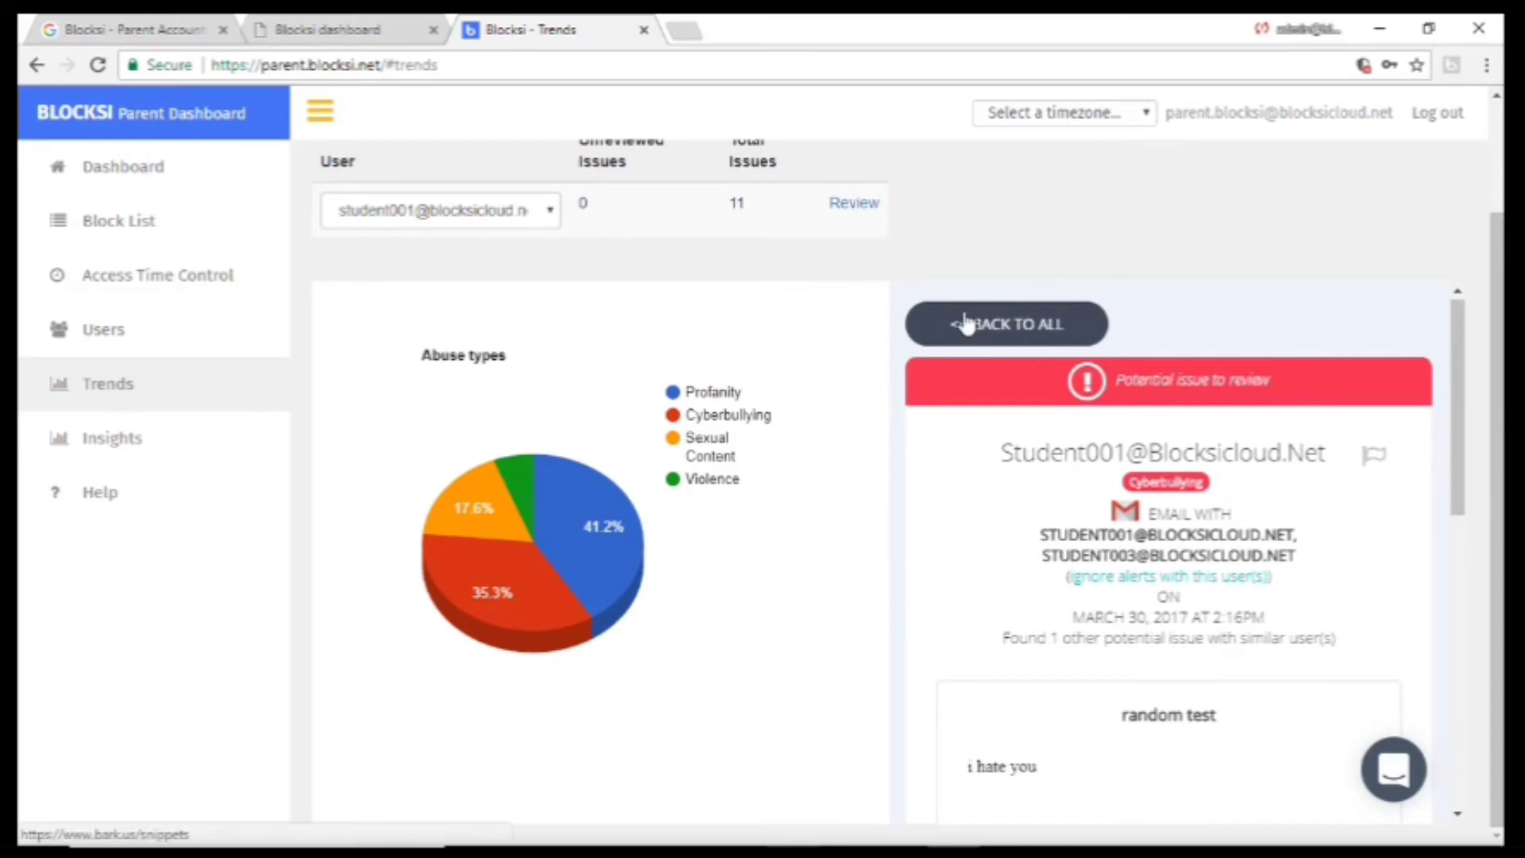
Open Insights, apply then remove a child filter, and set the period to Last 30 days.
{"action": "left_click", "coordinate": [158, 447]}
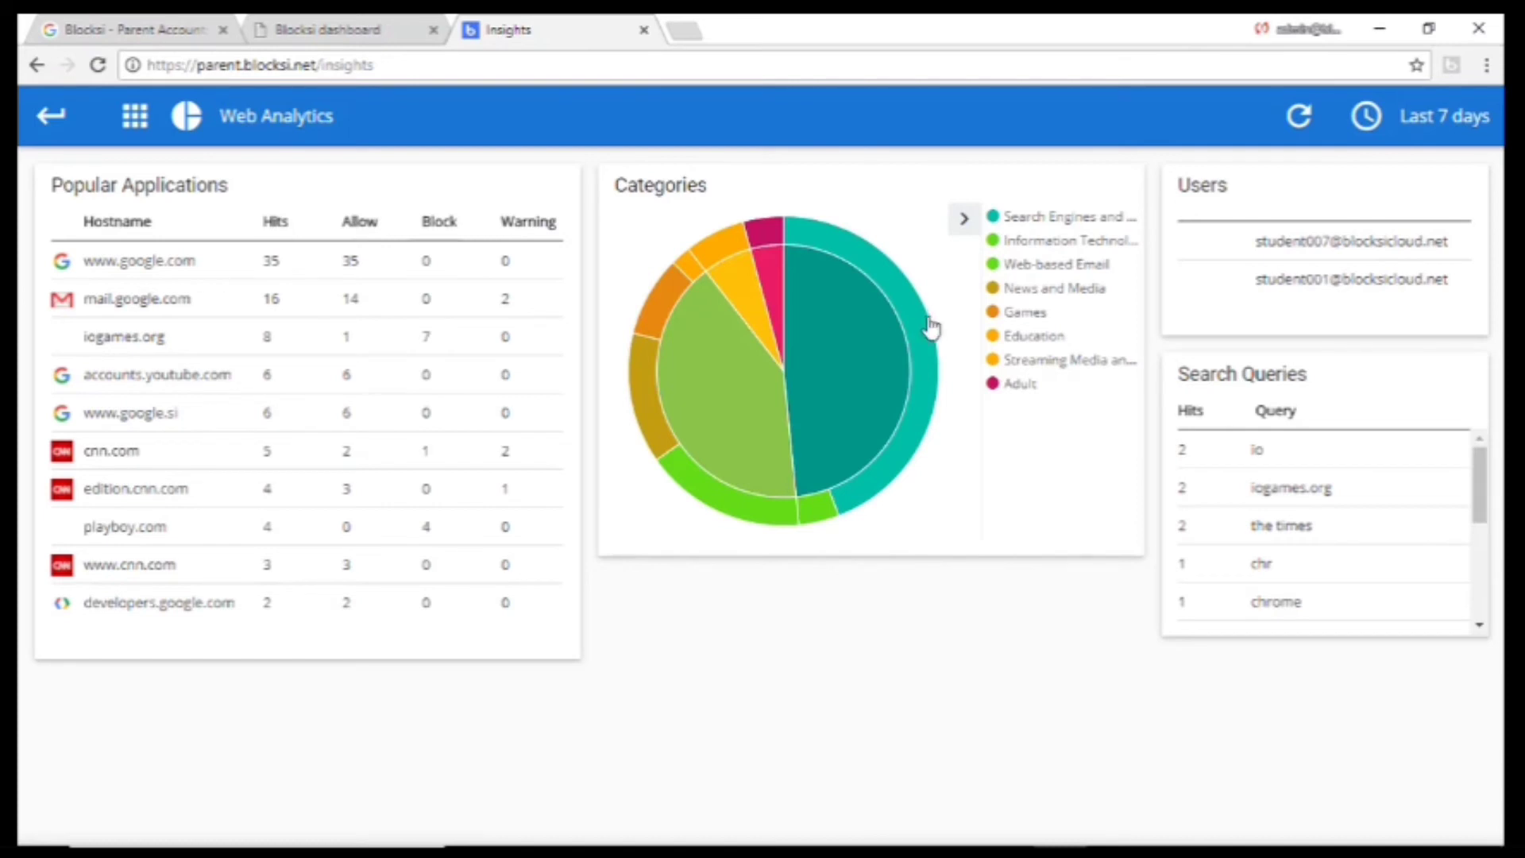
{"action": "mouse_move", "coordinate": [917, 394]}
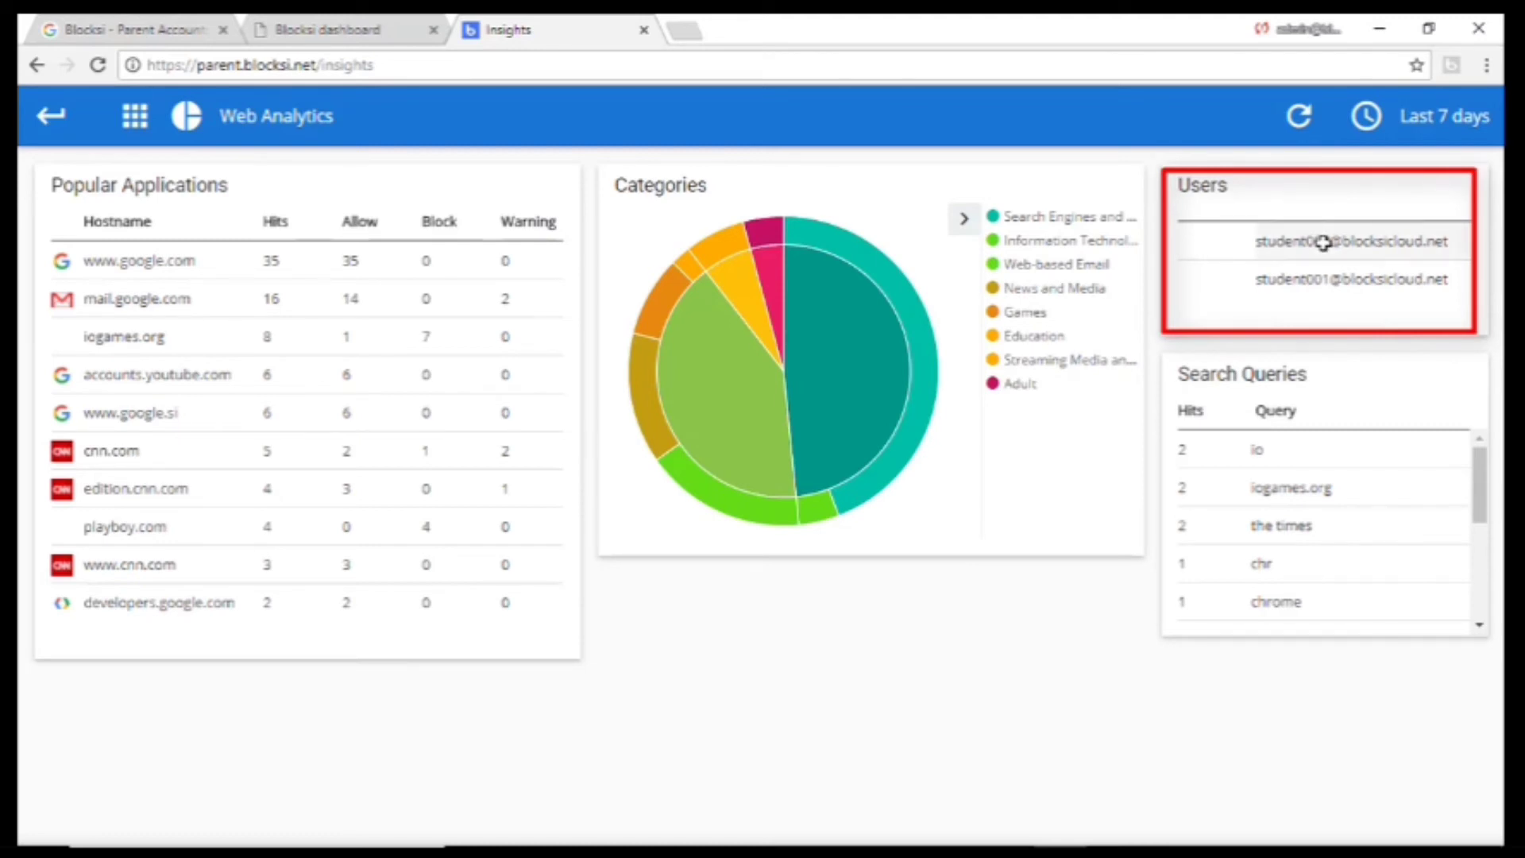
{"action": "left_click", "coordinate": [1322, 242]}
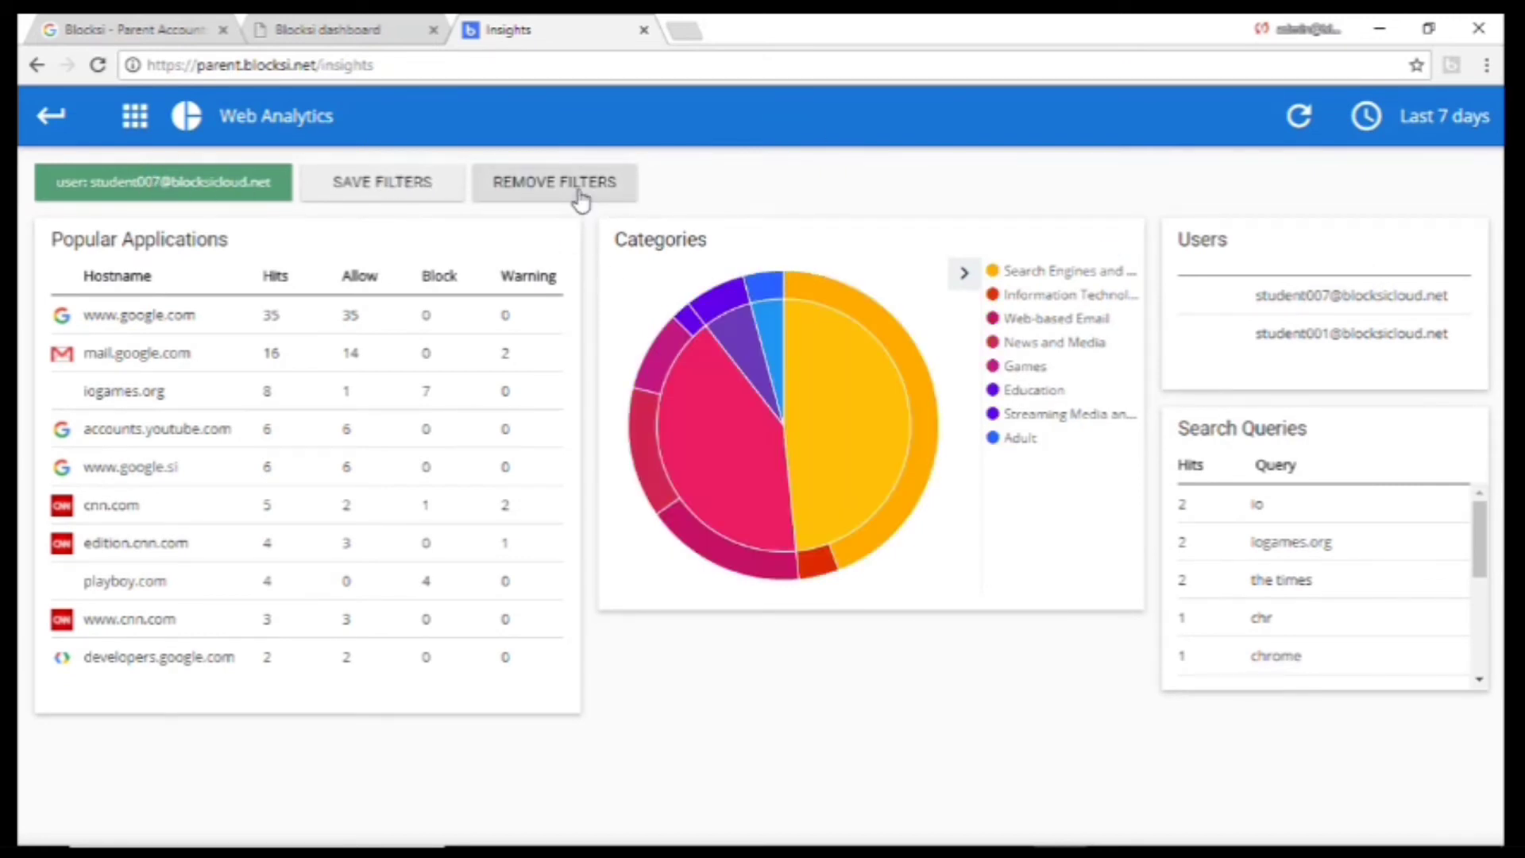
{"action": "left_click", "coordinate": [578, 187]}
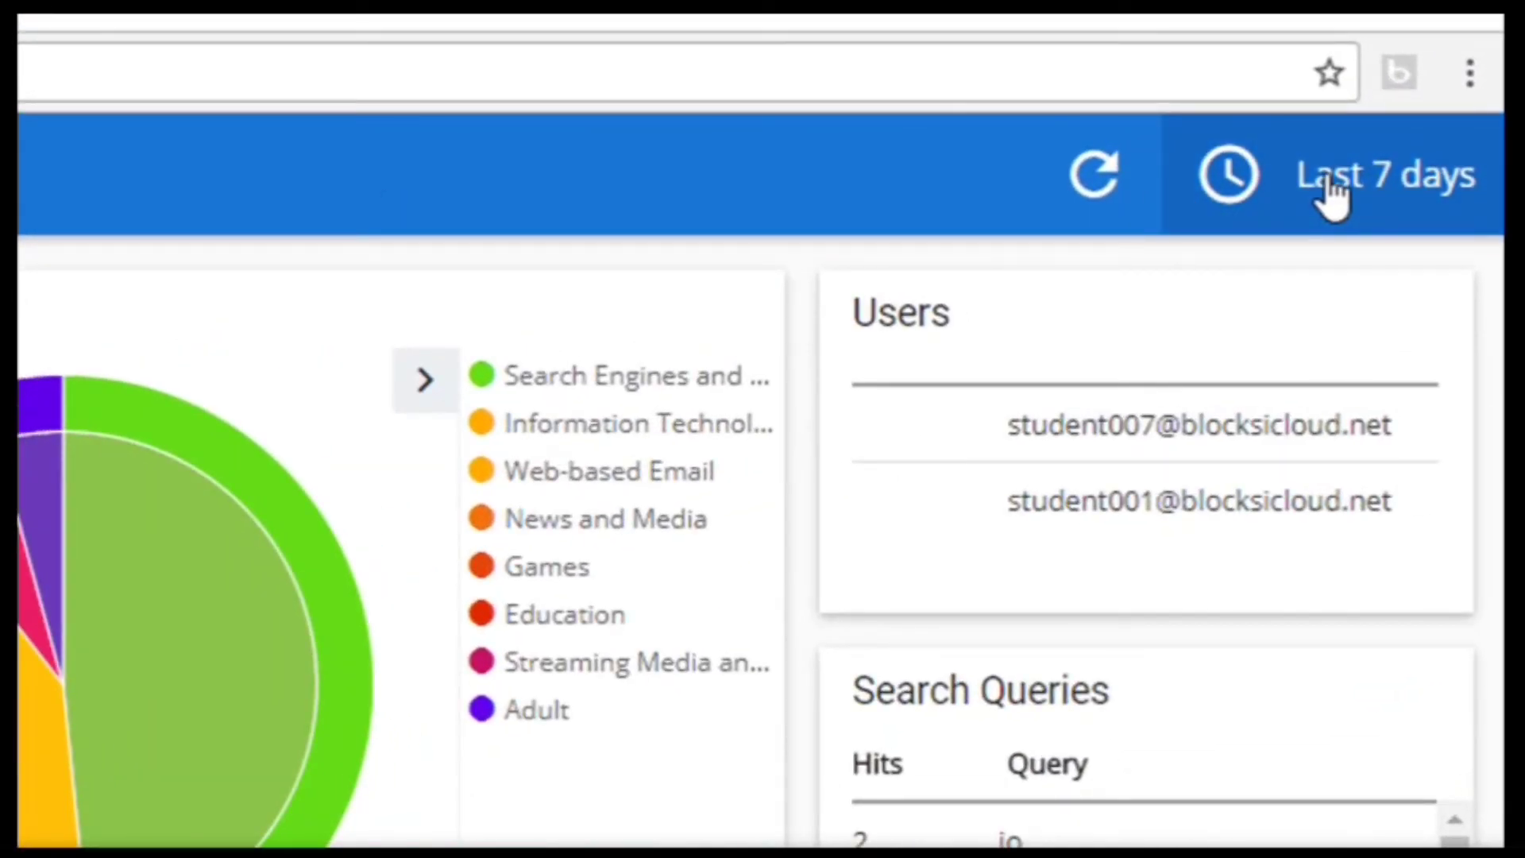
{"action": "left_click", "coordinate": [1328, 184]}
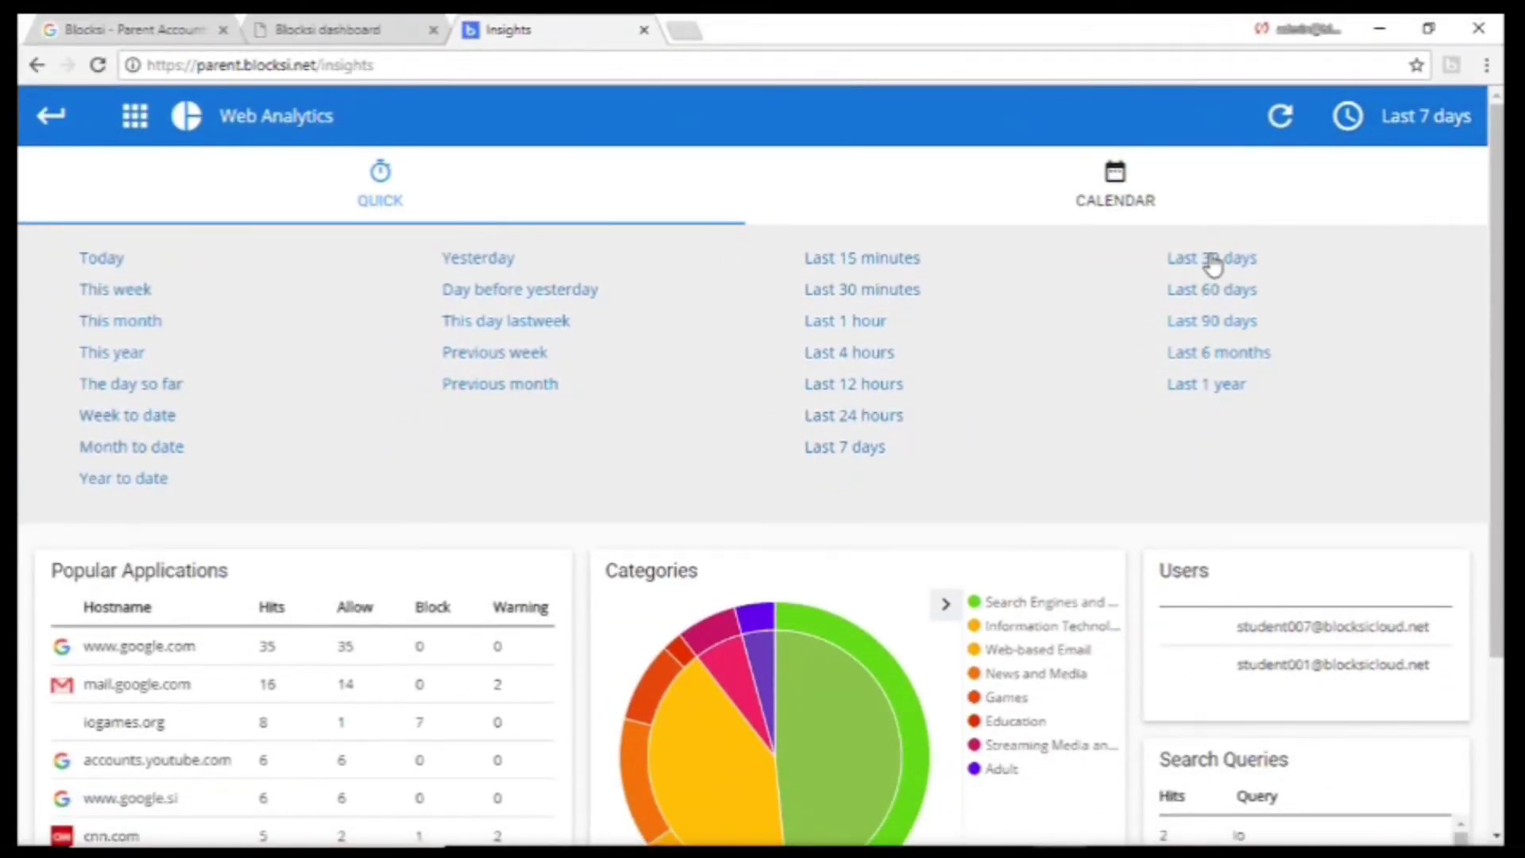
{"action": "left_click", "coordinate": [1213, 260]}
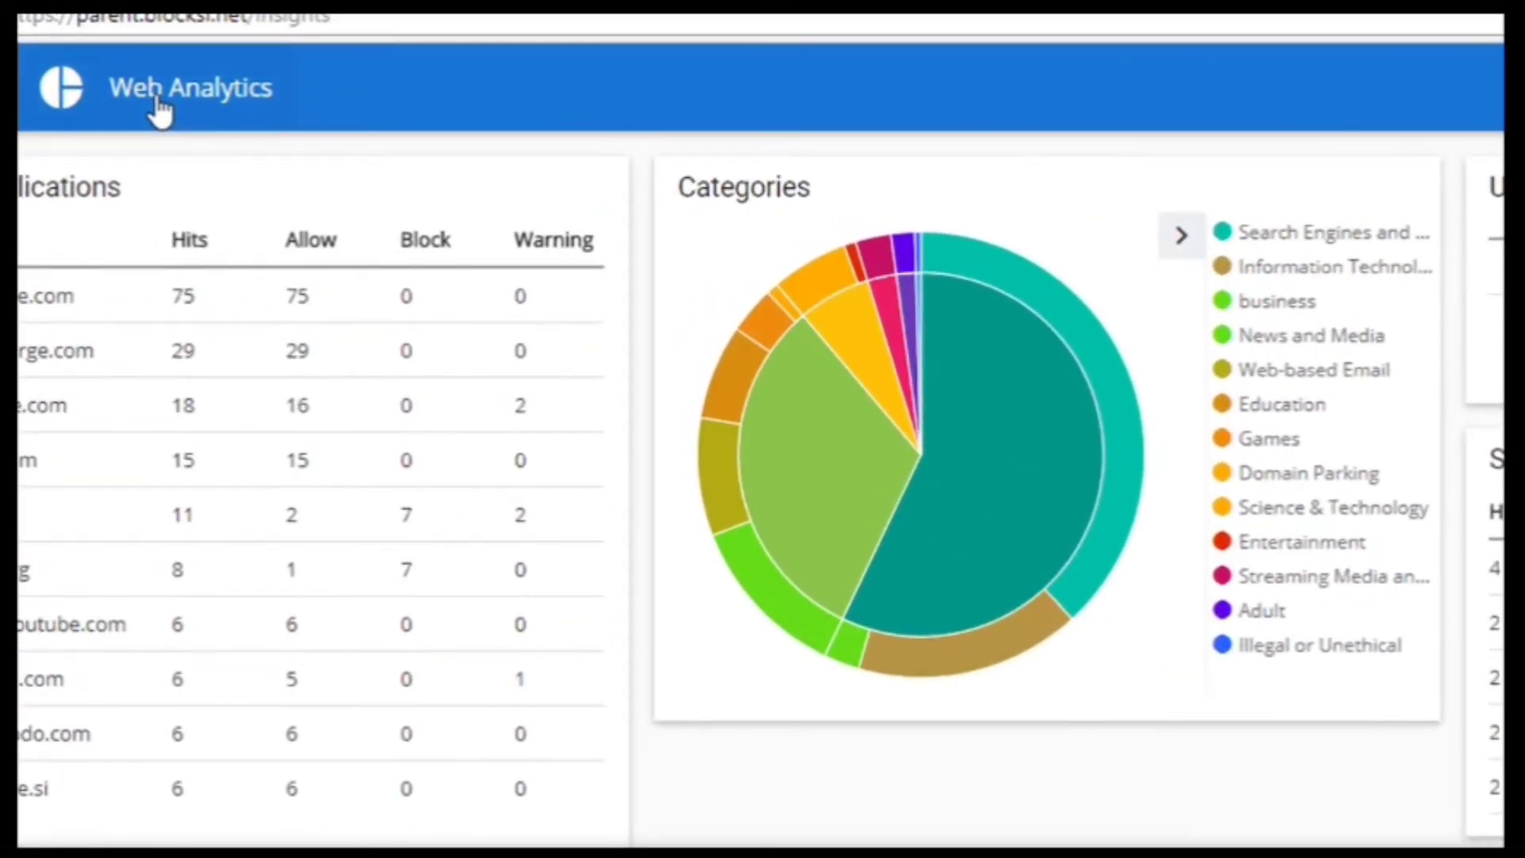
Switch Insights to YouTube Analytics and play the allowed iPhone X review video.
{"action": "left_click", "coordinate": [159, 107]}
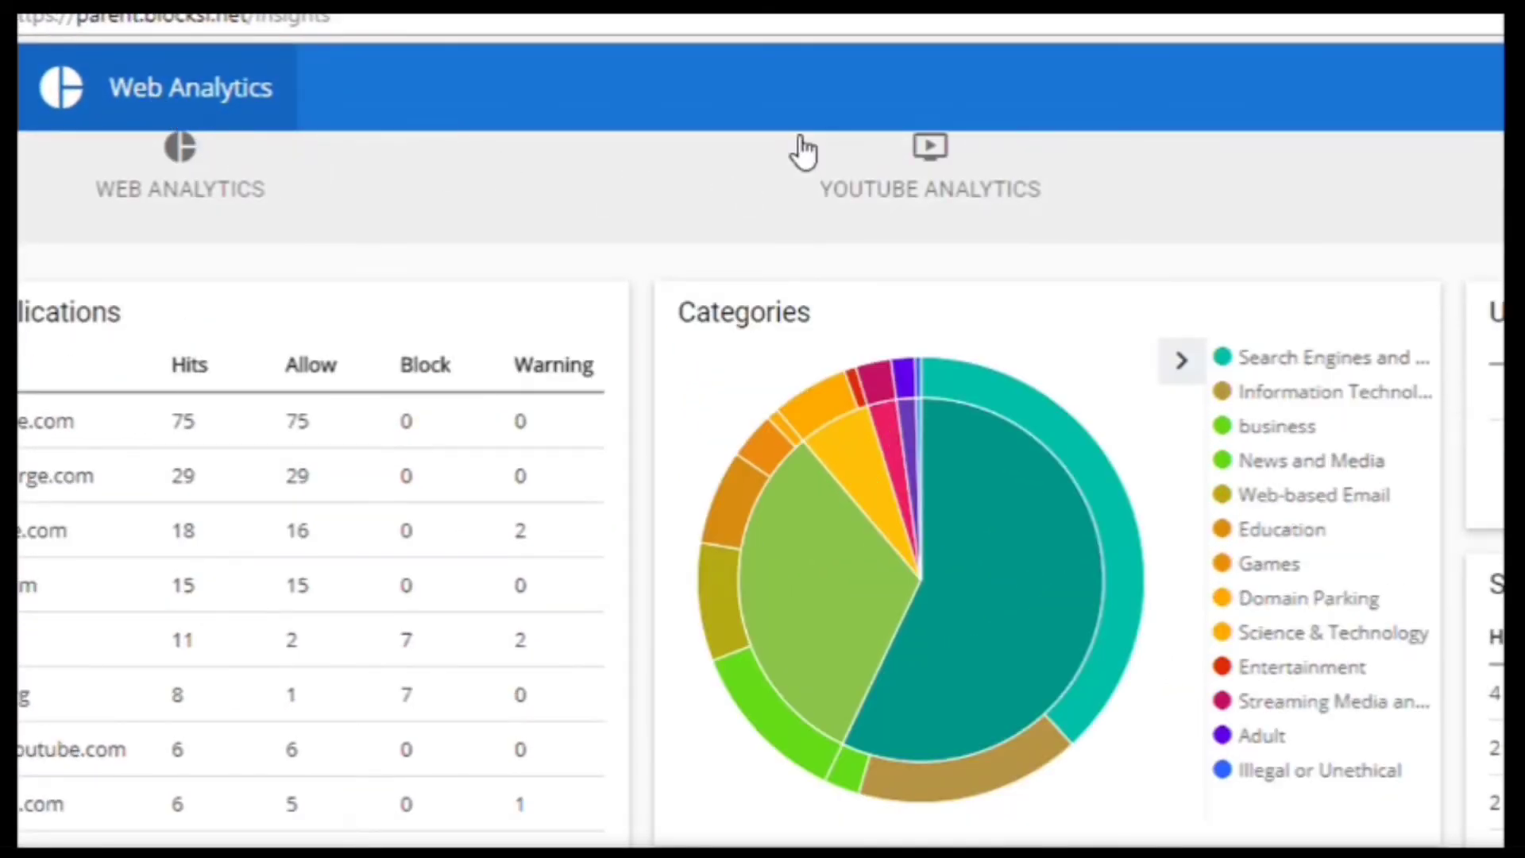
{"action": "left_click", "coordinate": [963, 170]}
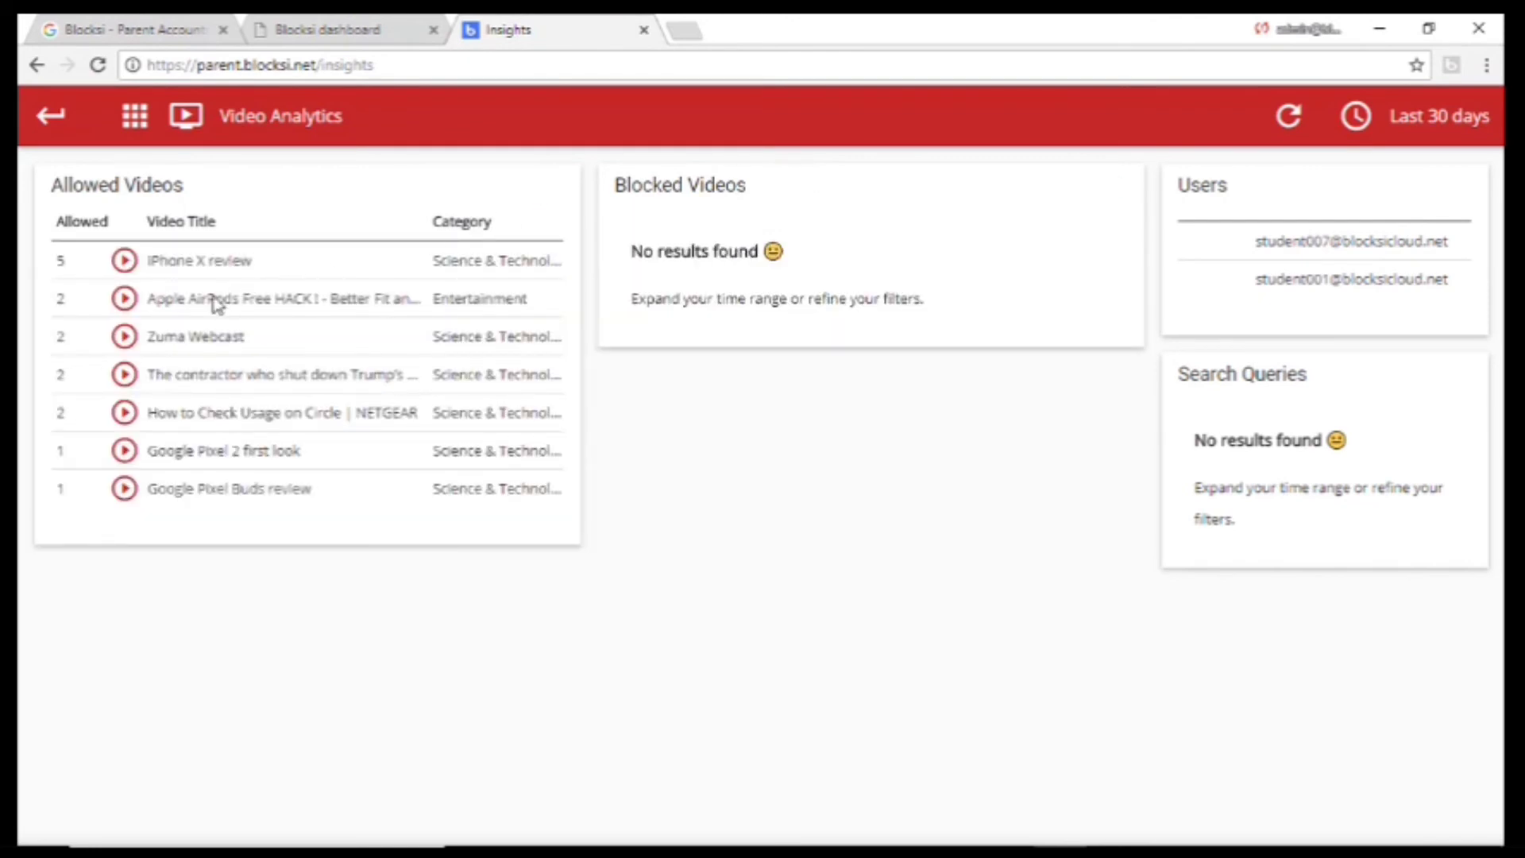
{"action": "left_click", "coordinate": [123, 262]}
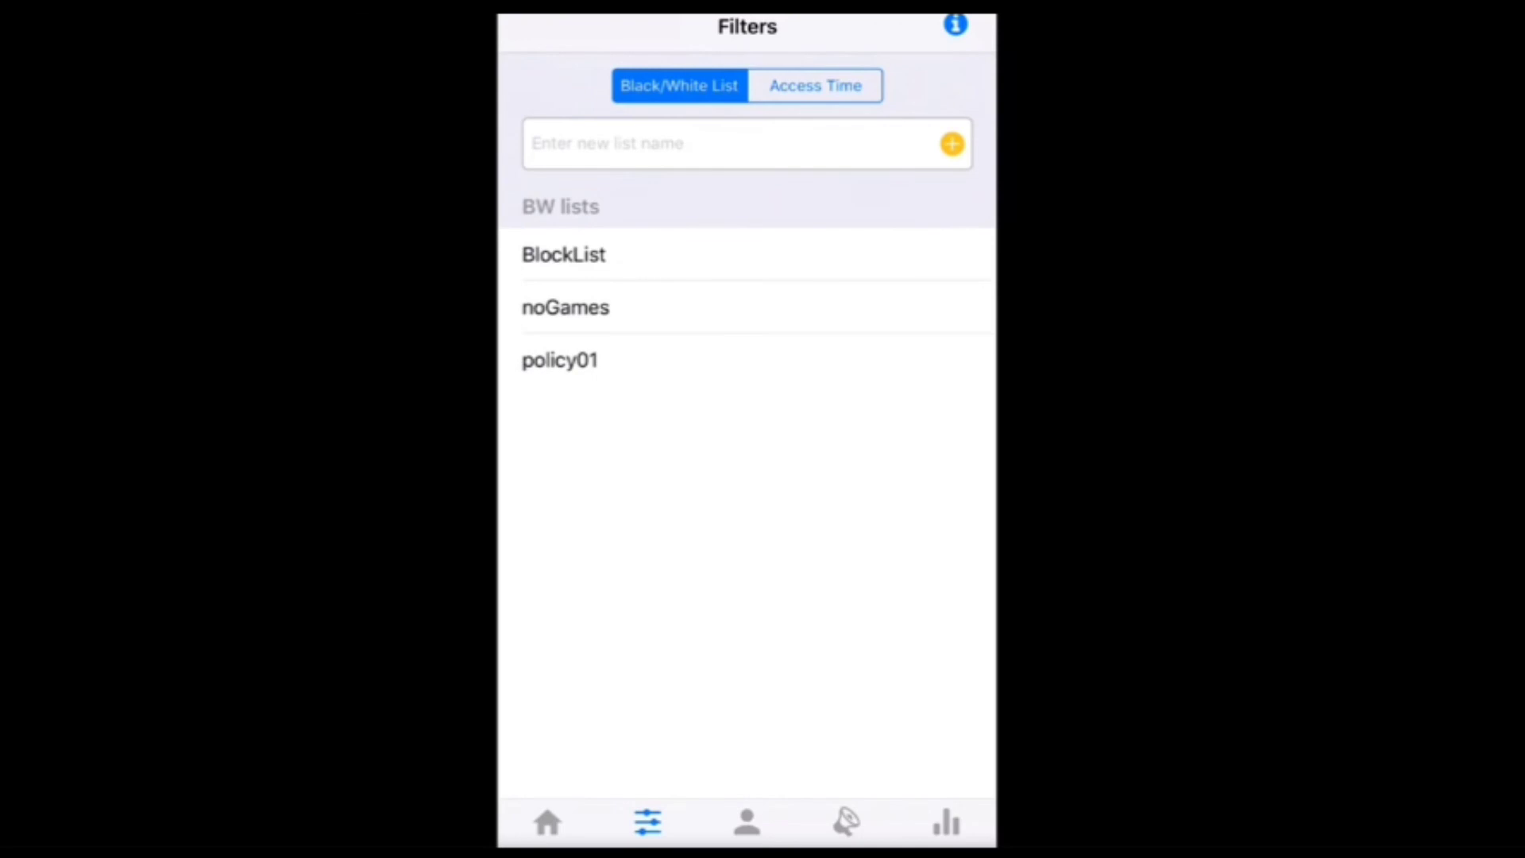
Check the Access Time lists, then reveal Delete on the second validated child in Users.
{"action": "left_click", "coordinate": [815, 85]}
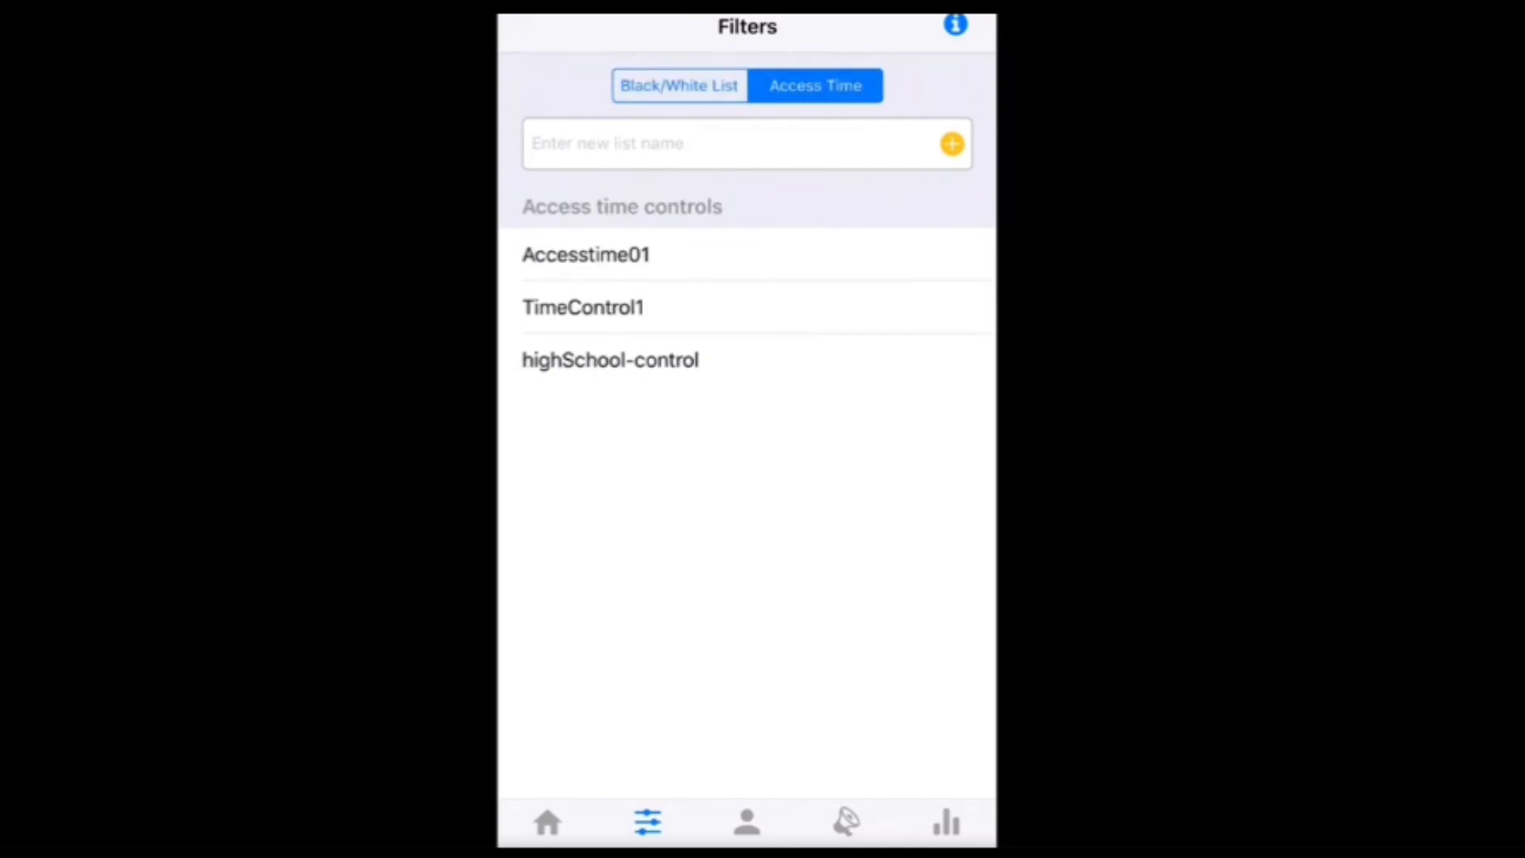
{"action": "left_click", "coordinate": [746, 820]}
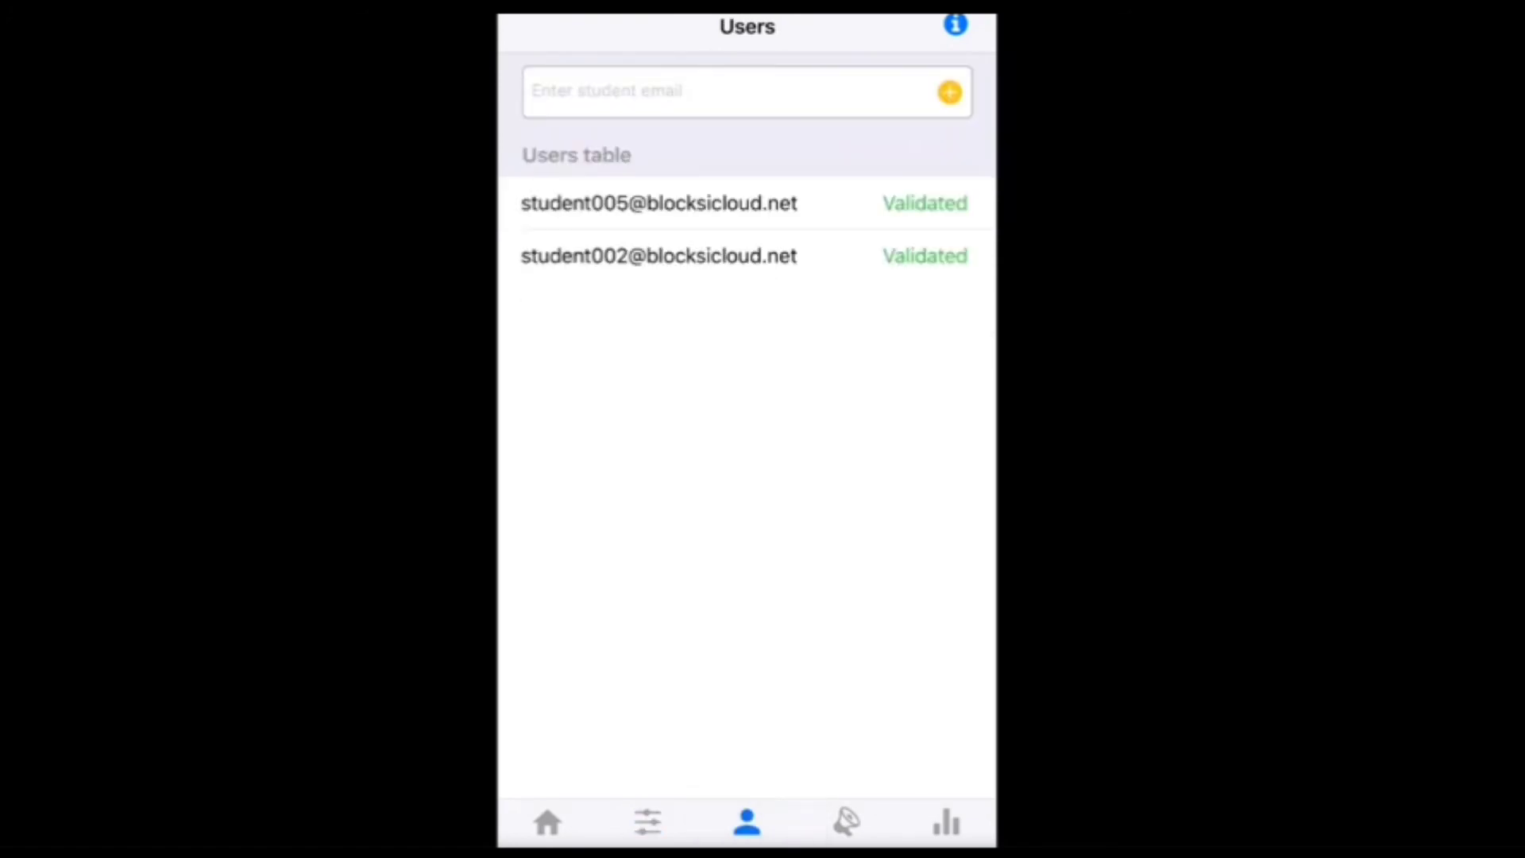
{"action": "left_click_drag", "start_coordinate": [874, 255], "coordinate": [783, 256]}
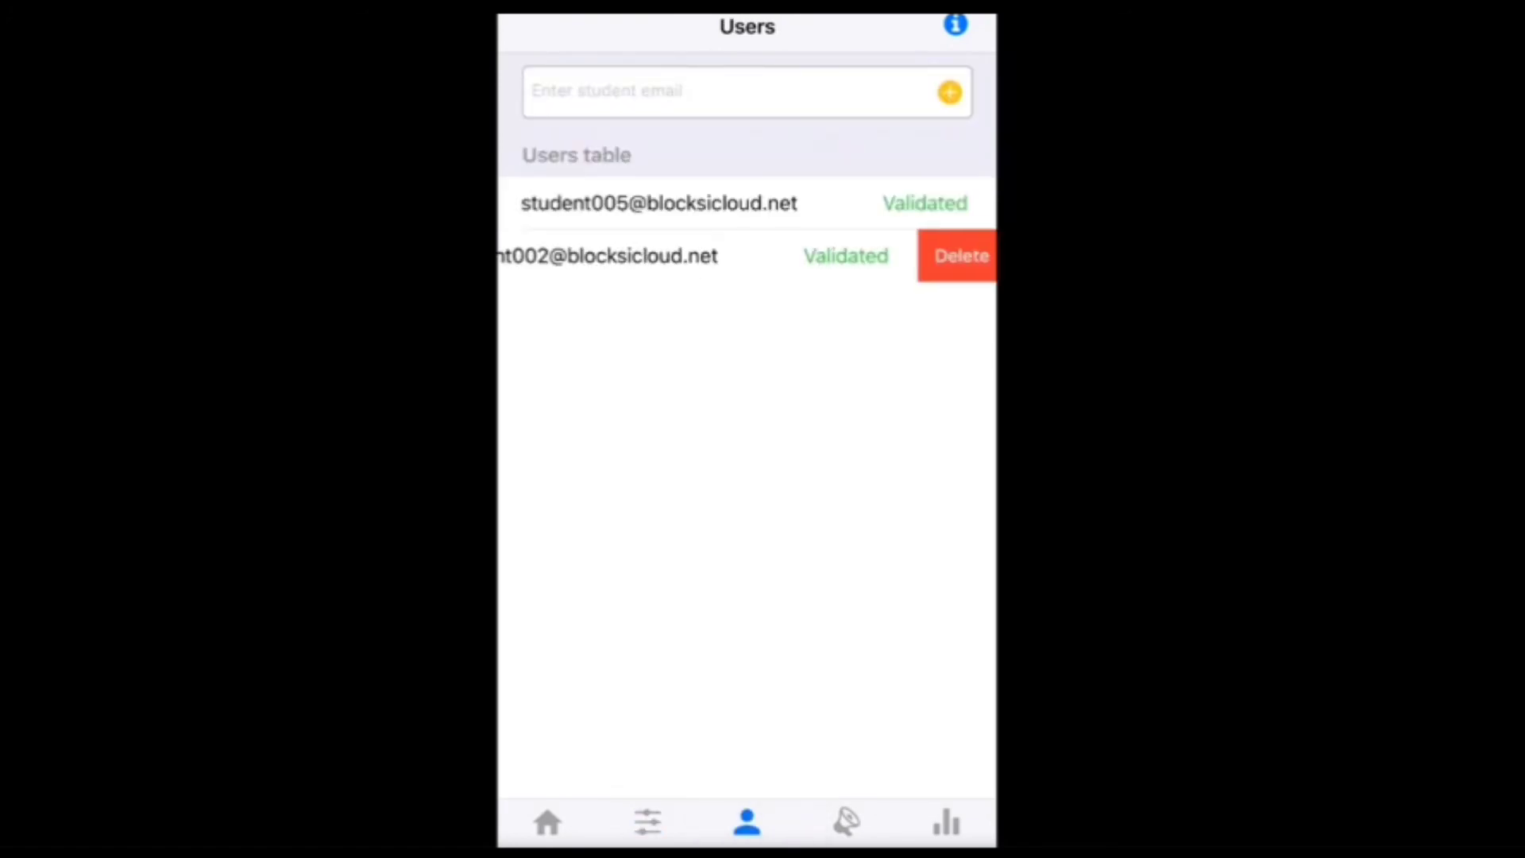